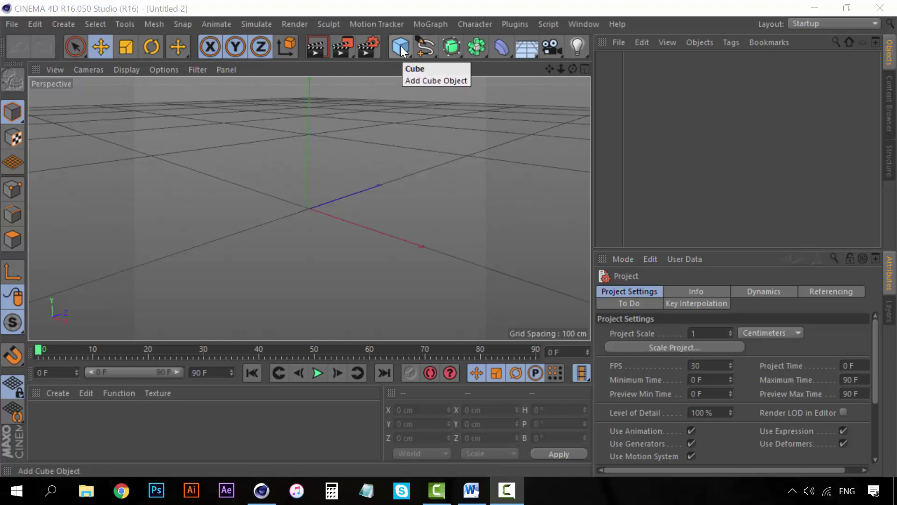
Insert a Cube primitive, 200 cm per side with 1 segment per axis, from the Create menu
left_click(63, 24)
mouse_move(61, 43)
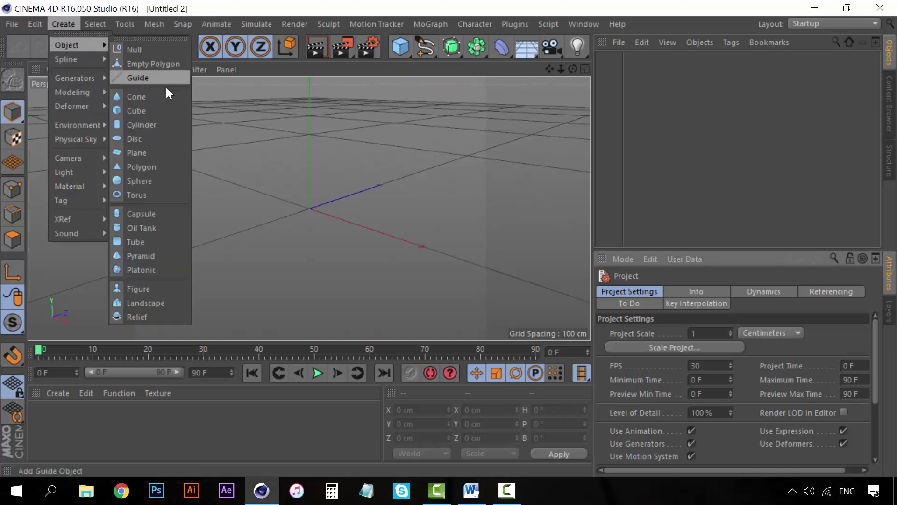
left_click(141, 110)
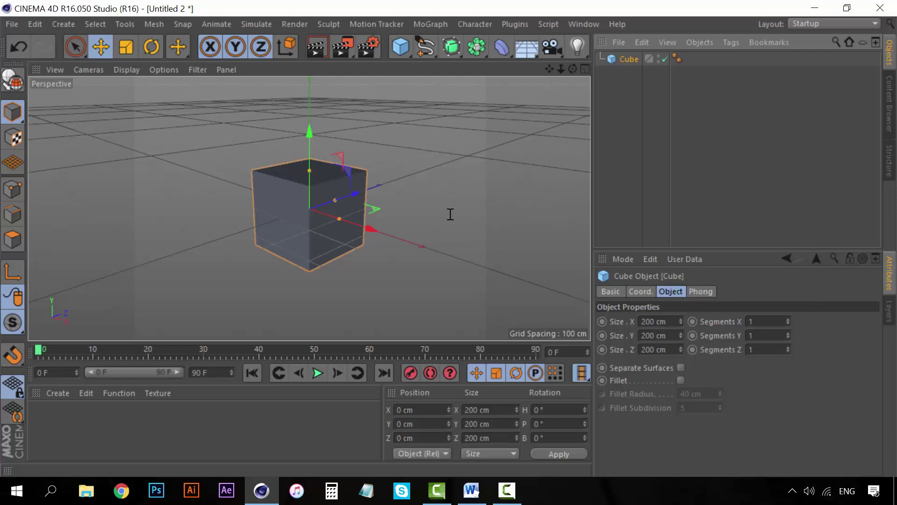
Set the cube's Size X and Size Z to 25 cm
left_click(674, 323)
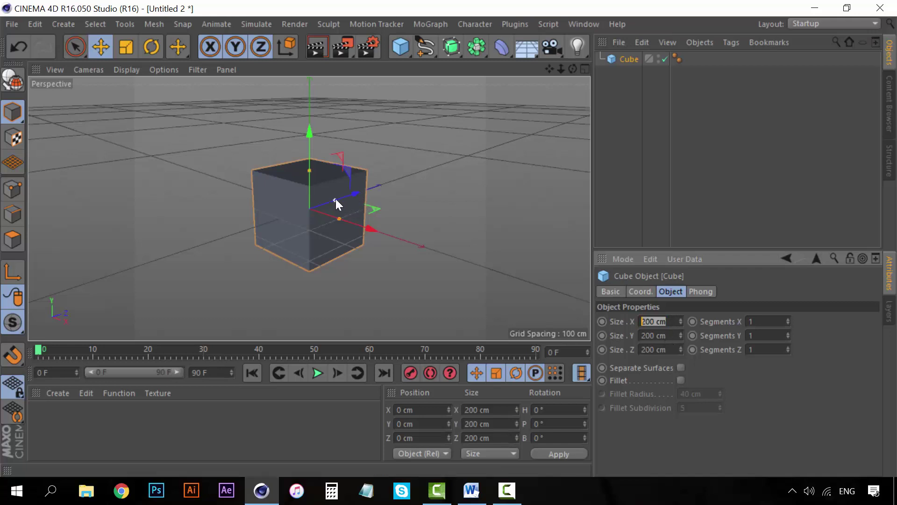
left_click_drag(335, 200, 222, 133)
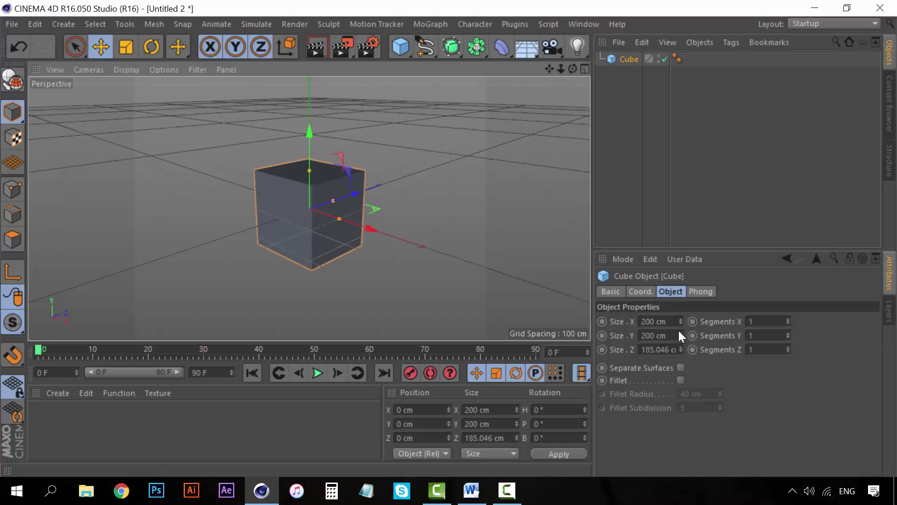
left_click(675, 348)
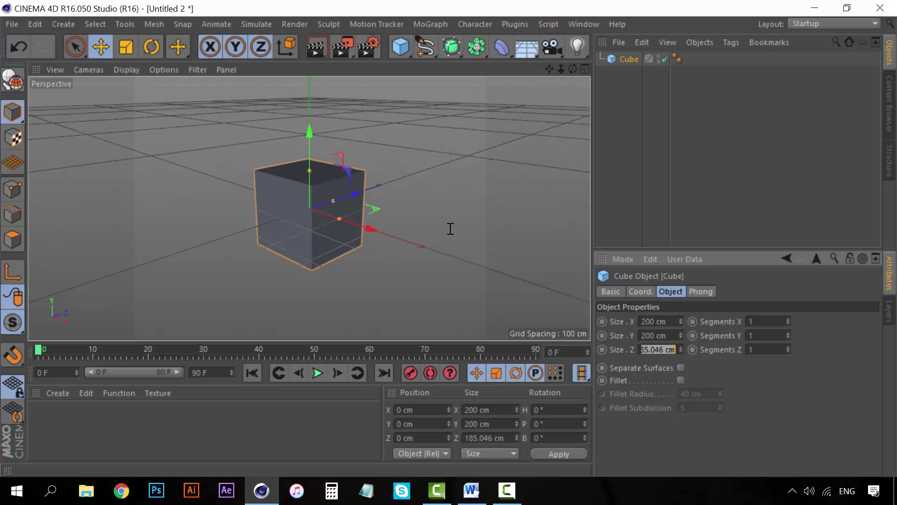
key("ctrl+a")
type("25")
left_click(670, 335)
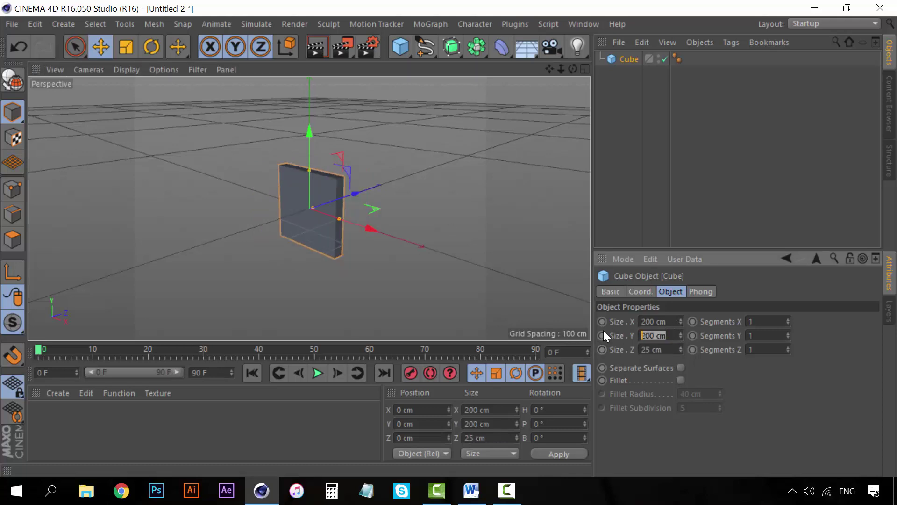
type("25")
key("Return")
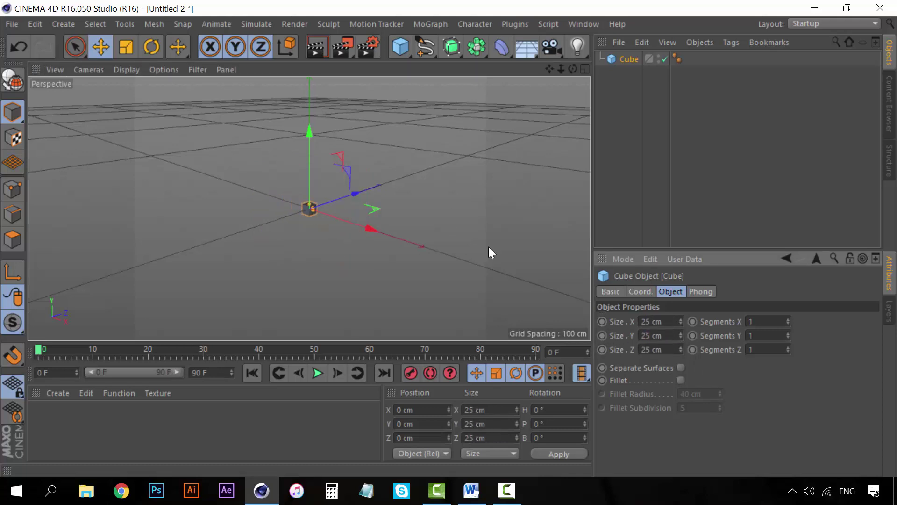
Undo a stray depth change and raise the cube's Size Y to 250 cm
left_click_drag(311, 208, 325, 207)
key("ctrl+z")
scroll(312, 205, "up", 3)
left_click(374, 196)
left_click(305, 208)
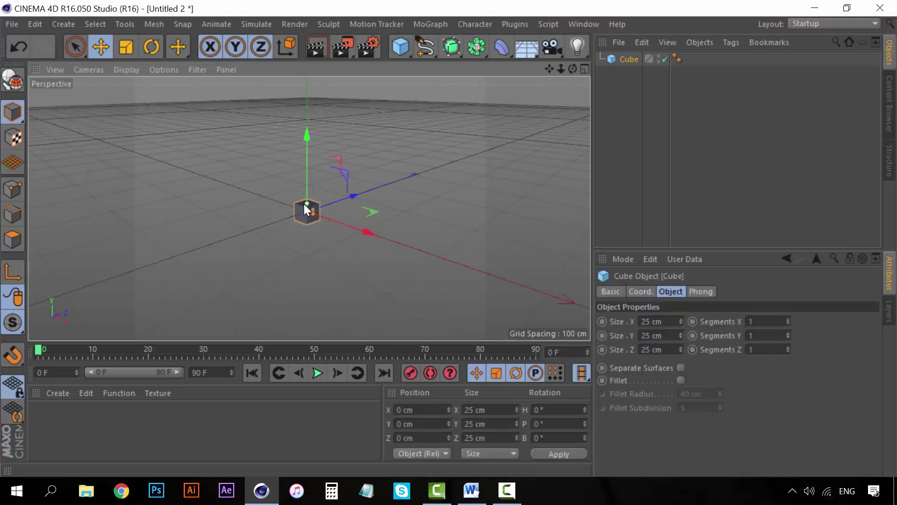
left_click_drag(307, 198, 308, 125)
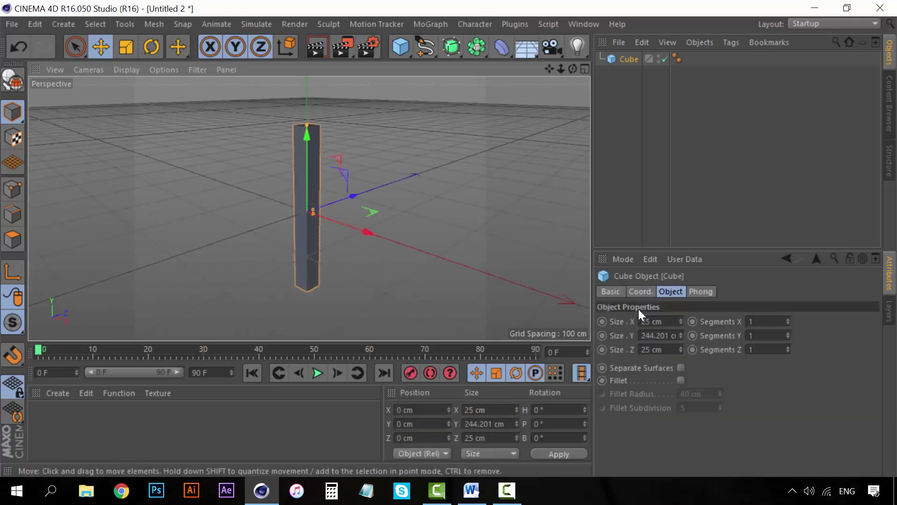
left_click(676, 335)
double_click(676, 336)
type("250")
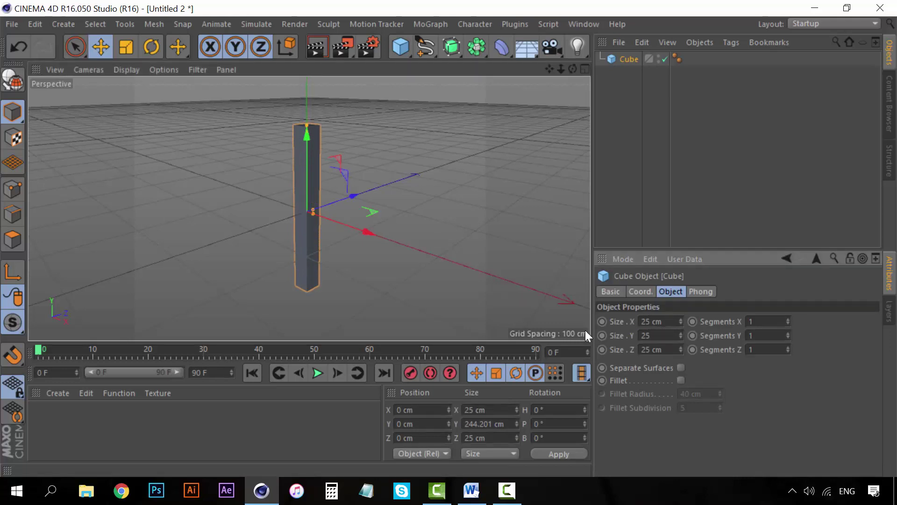
key("Return")
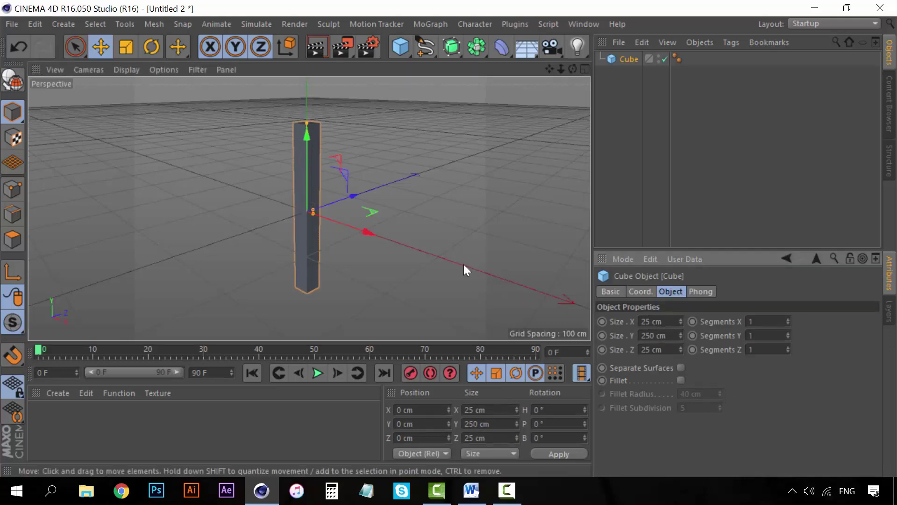
scroll(310, 207, "down", 3)
scroll(310, 207, "down", 3)
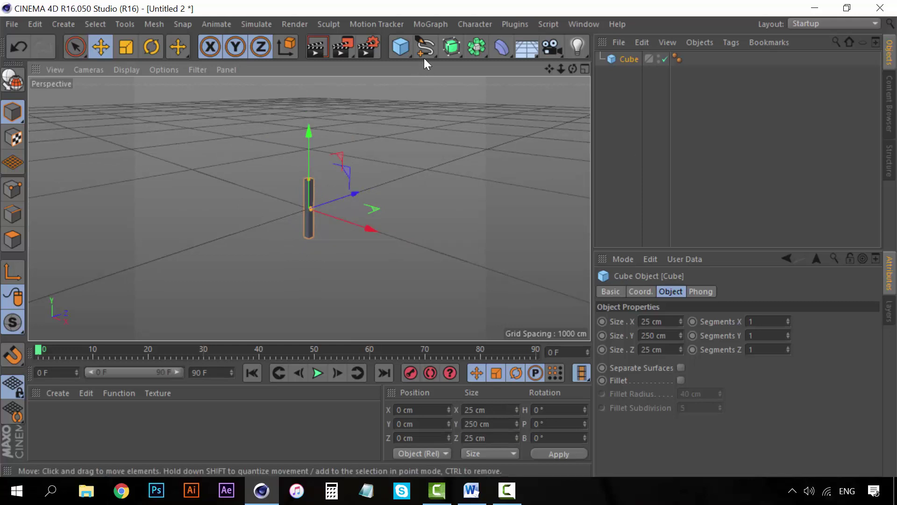
Add a MoGraph Cloner and nest the Cube under it as its child
left_click(429, 25)
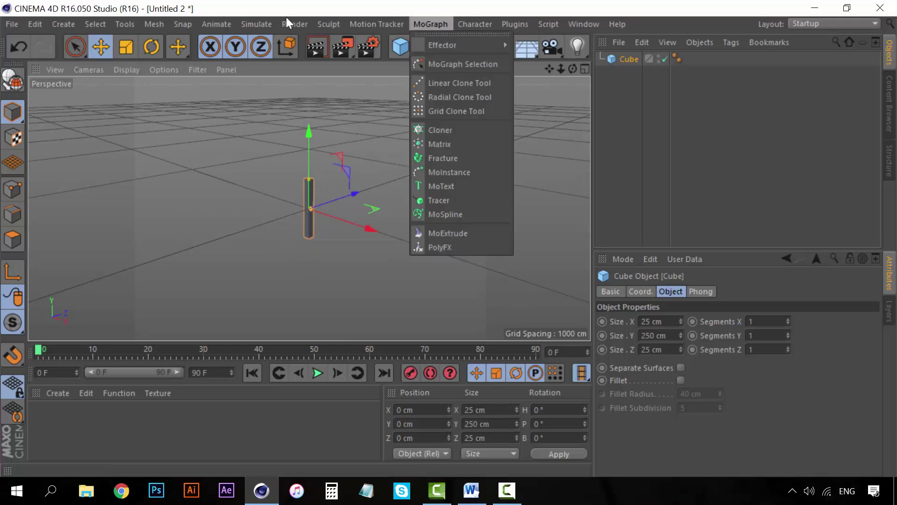
left_click(447, 129)
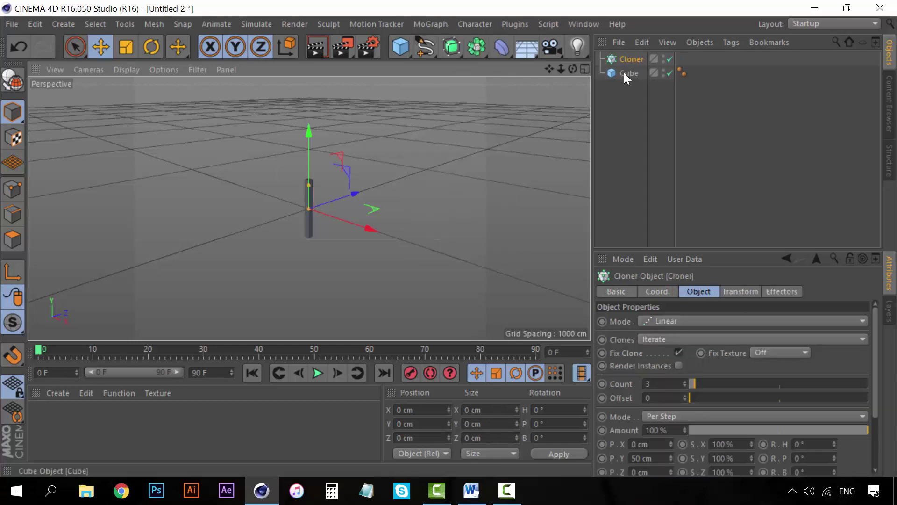
left_click_drag(627, 73, 633, 59)
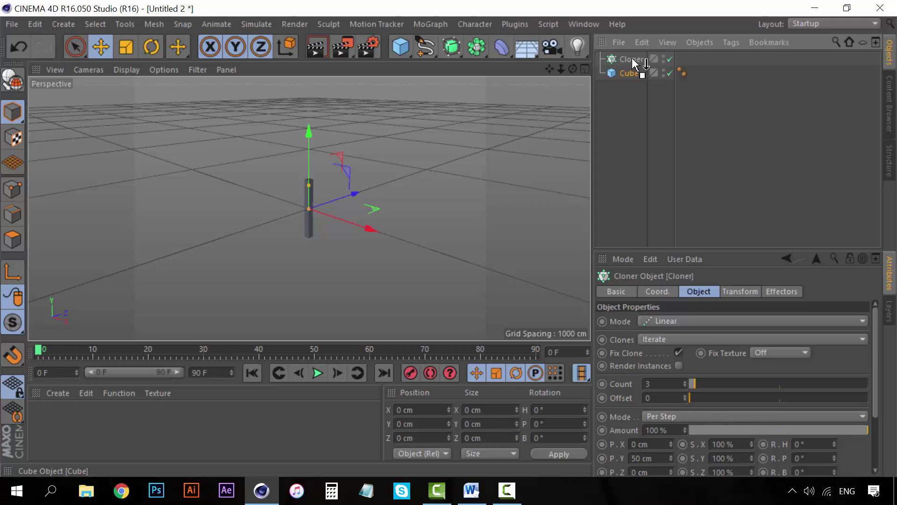
left_click_drag(632, 58, 632, 59)
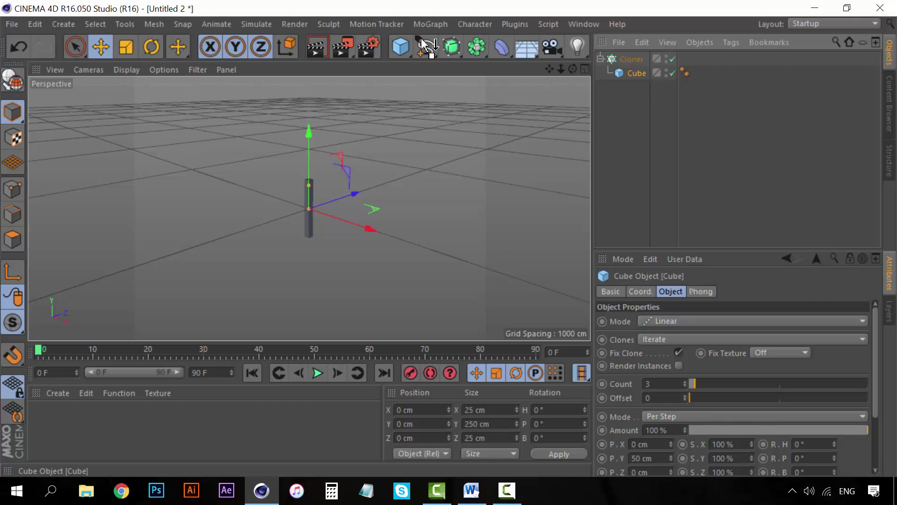
Switch the Cloner to Radial mode and set its Radius to 350 cm
double_click(633, 59)
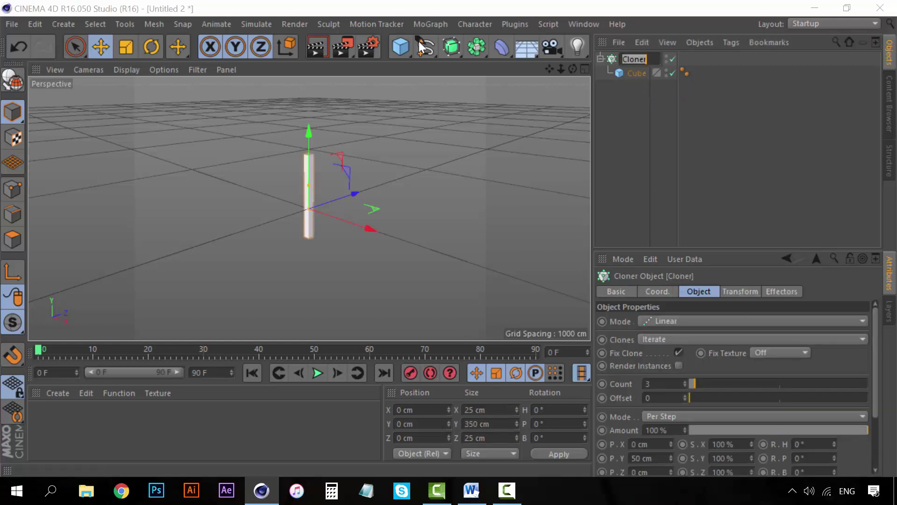
key("Return")
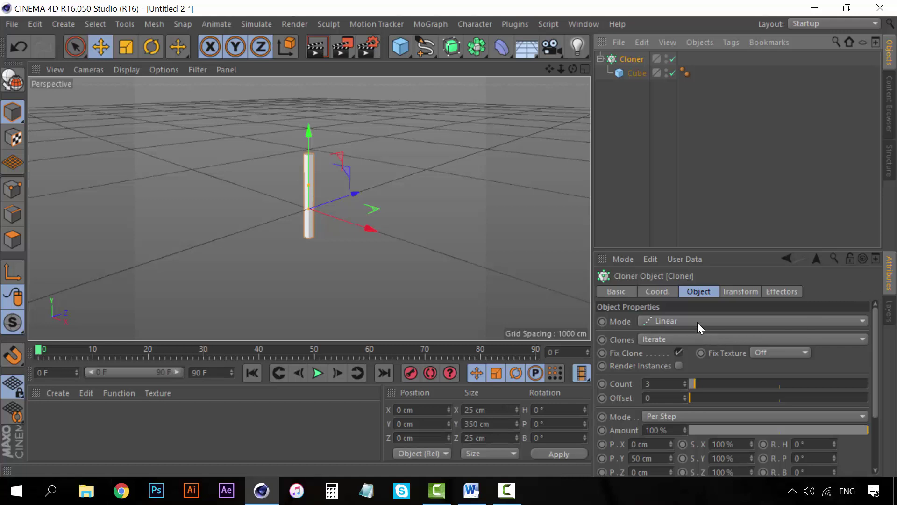
left_click(674, 321)
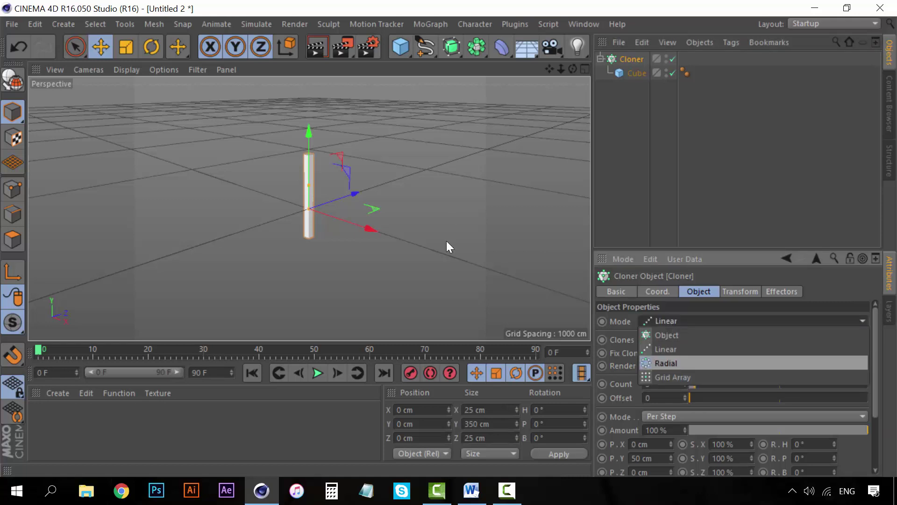
left_click(669, 362)
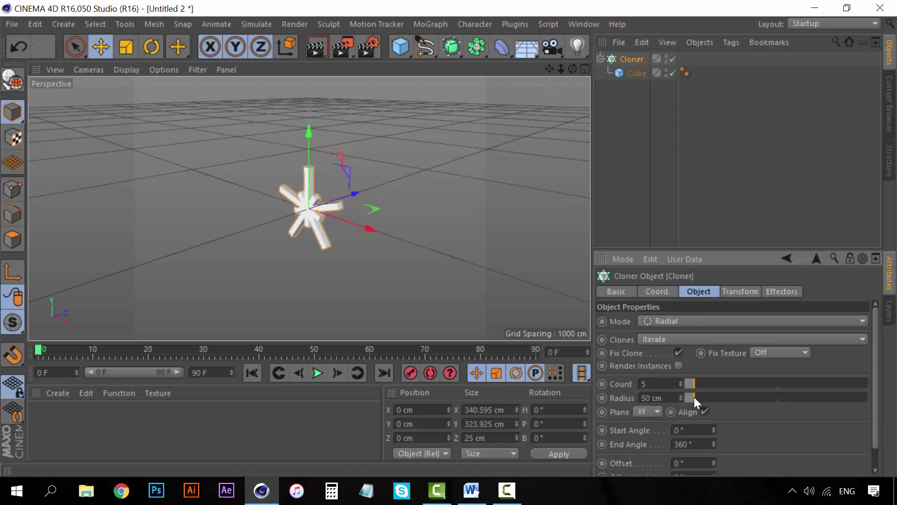
left_click_drag(695, 396, 748, 398)
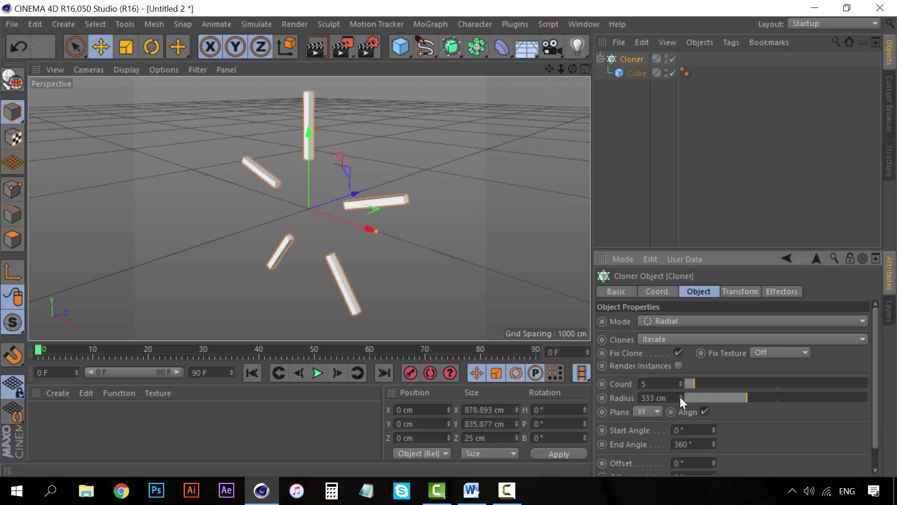
double_click(659, 398)
type("350")
key("Return")
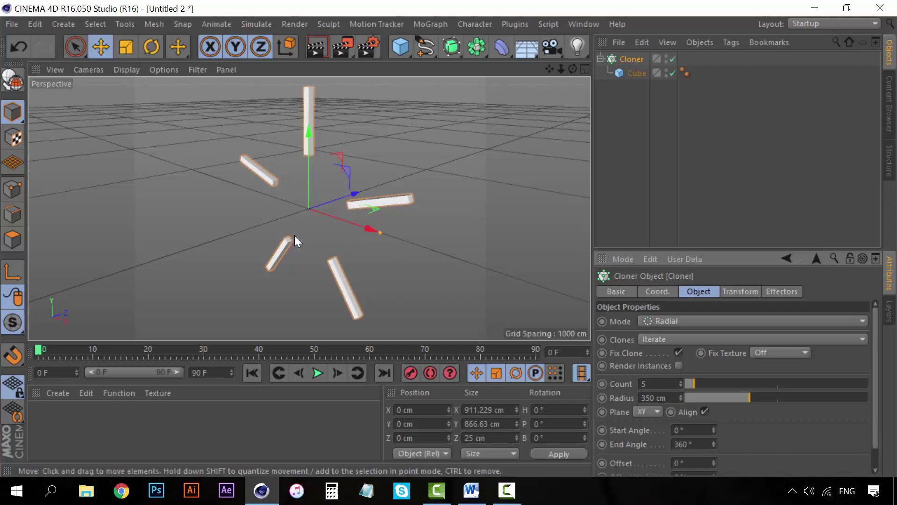
Orbit to face the ring head-on and set the Cloner Count to 25
left_click_drag(160, 150, 245, 135, "alt")
scroll(366, 202, "down", 2)
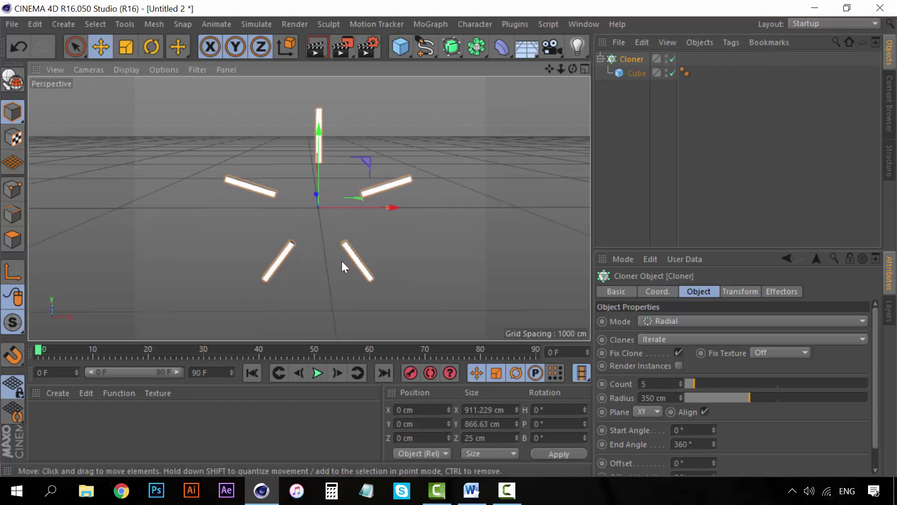
left_click_drag(342, 261, 341, 239, "alt")
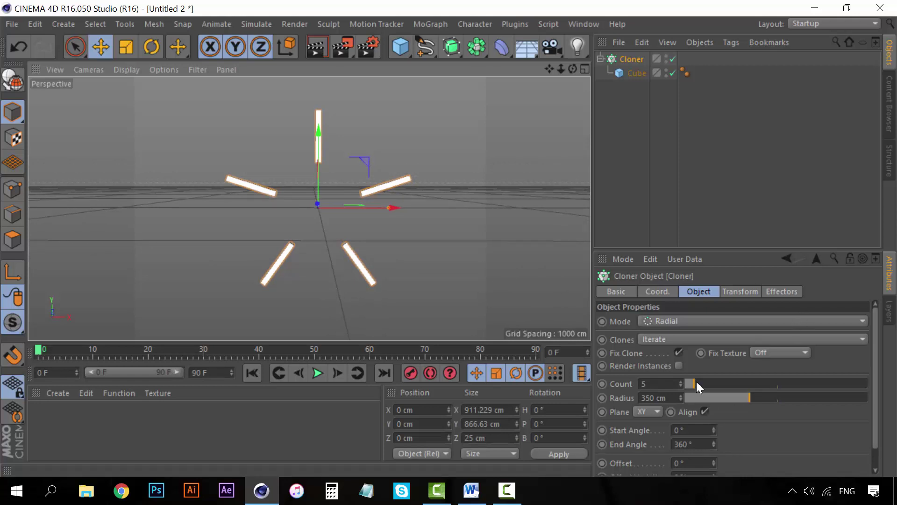
mouse_move(694, 381)
left_mouse_down()
mouse_move(728, 384)
mouse_move(683, 382)
left_mouse_up()
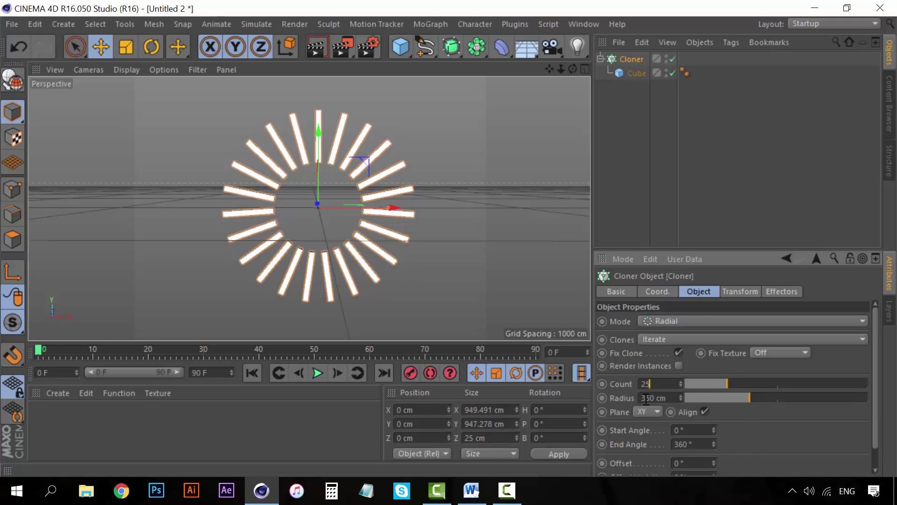
key("Return")
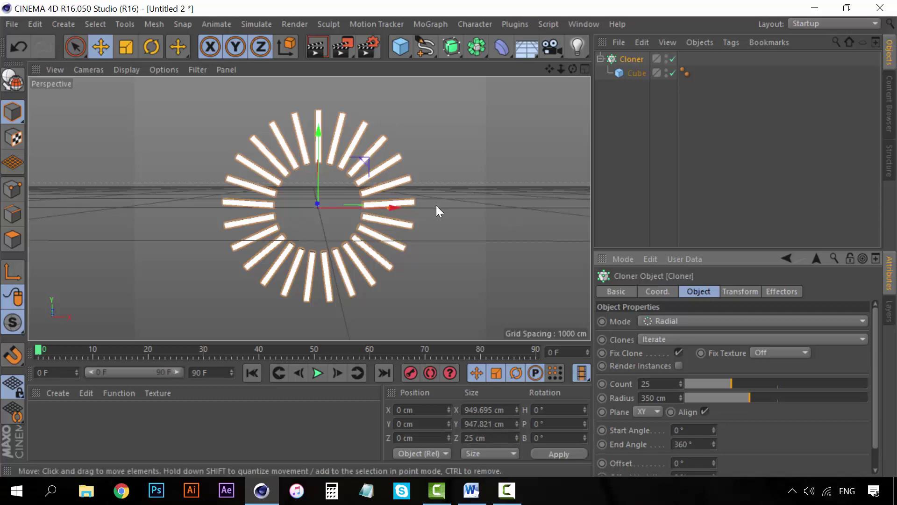
Change the Cube's Size Y from 250 cm to 150 cm, then reselect the Cloner
left_click(639, 73)
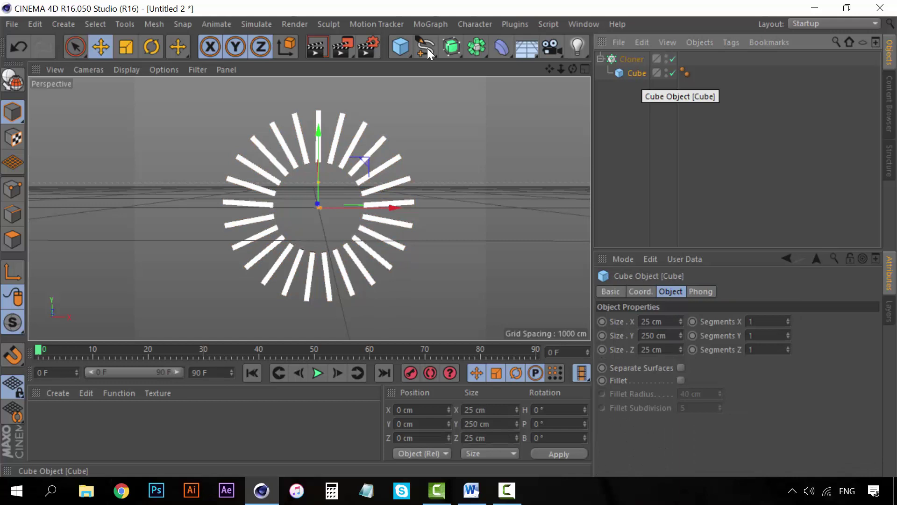
left_click(632, 59)
left_click(637, 73)
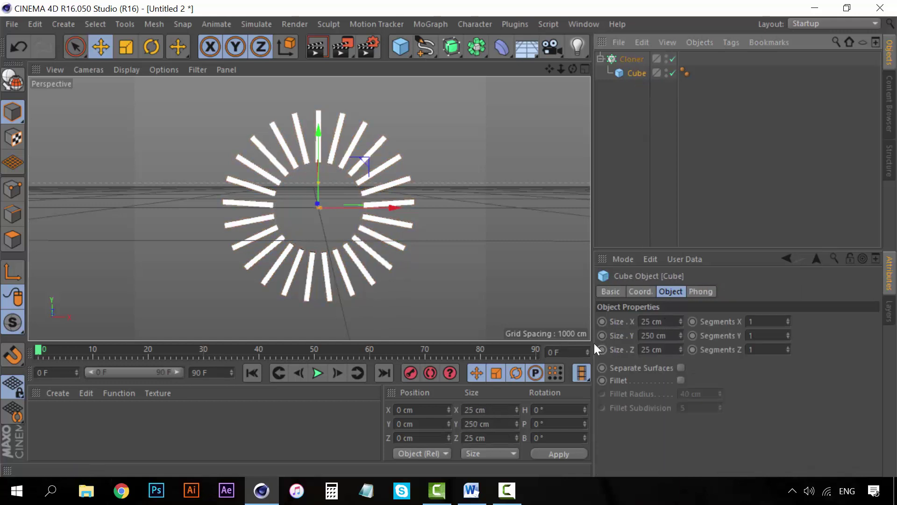
left_click(664, 335)
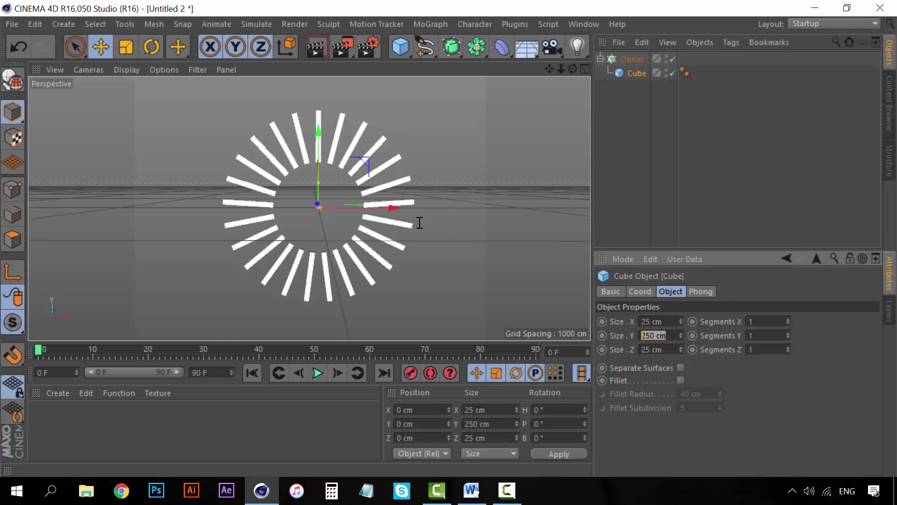
type("150")
key("Return")
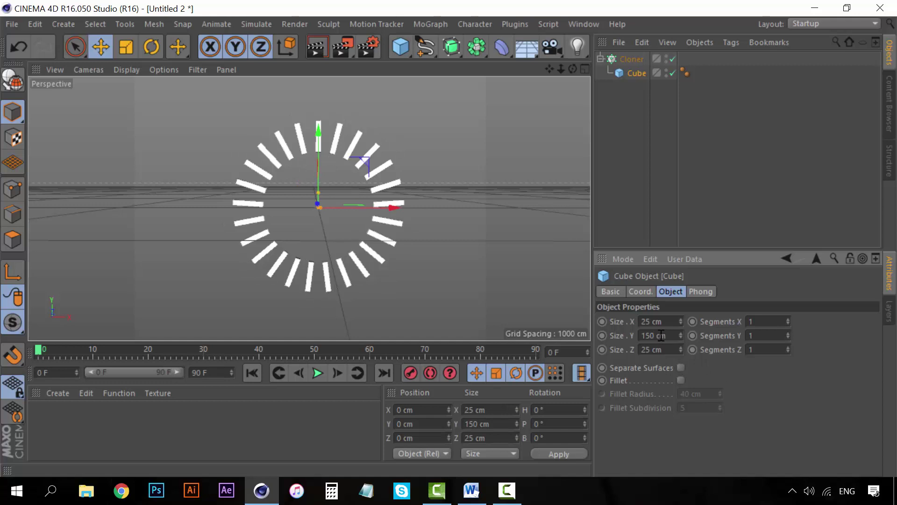
left_click(627, 56)
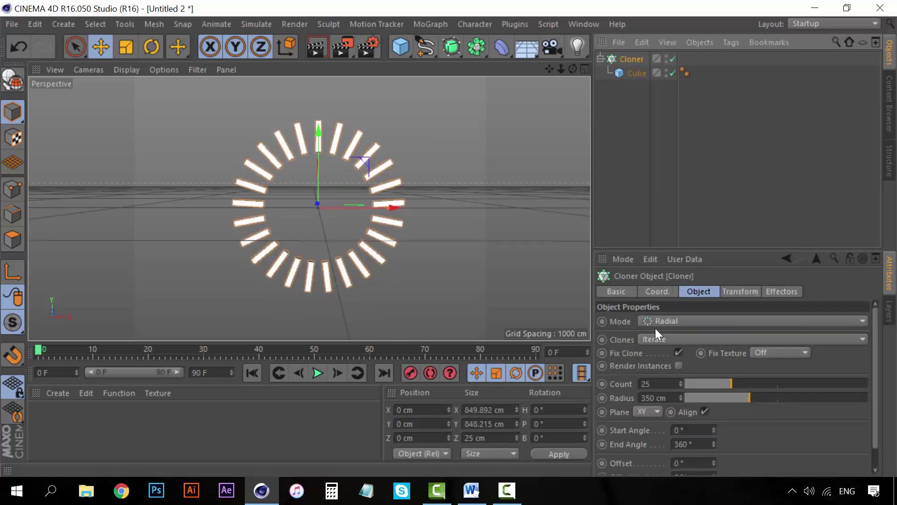
Collapse the Cloner hierarchy, then copy and paste it via the Edit menu as Cloner.1
left_click(638, 131)
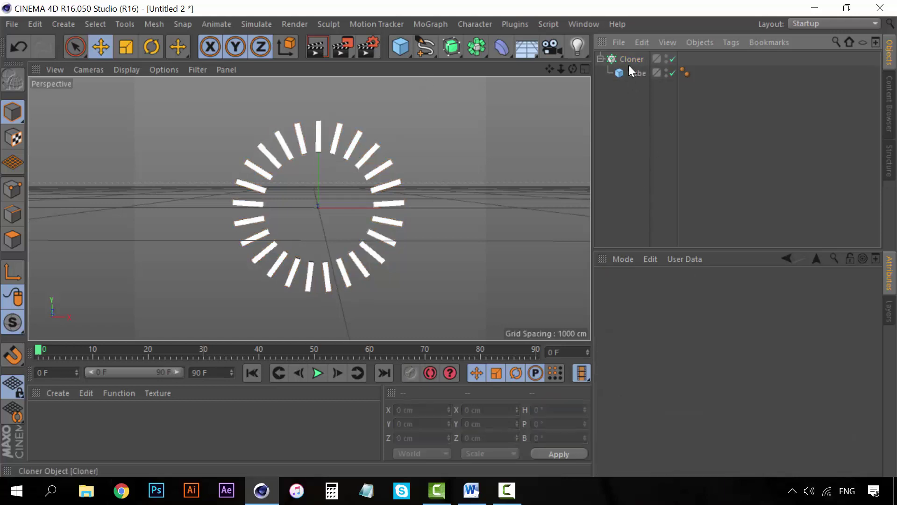
left_click(619, 58)
left_click(601, 58)
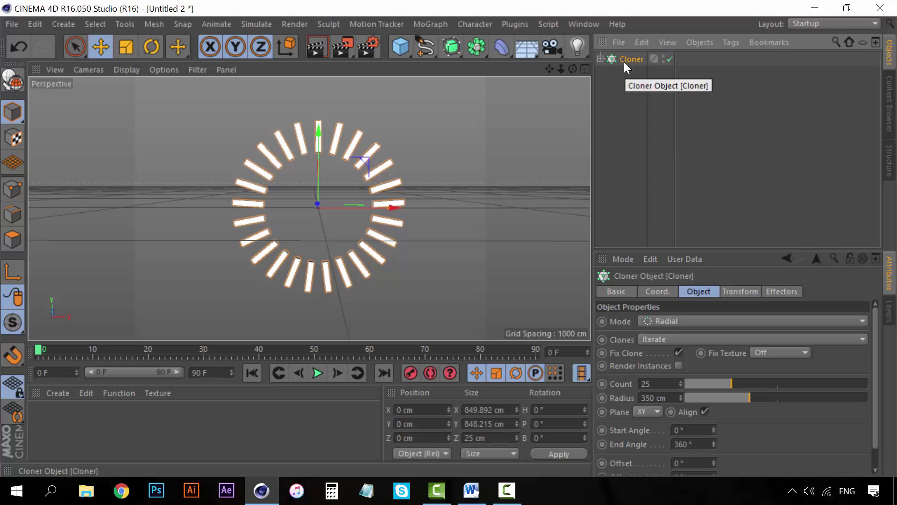
key("ctrl+v")
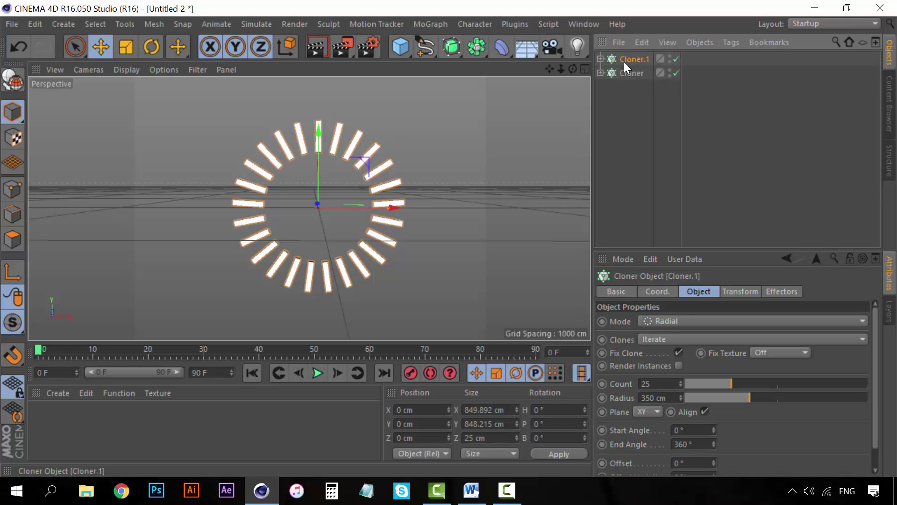
key("ctrl+z")
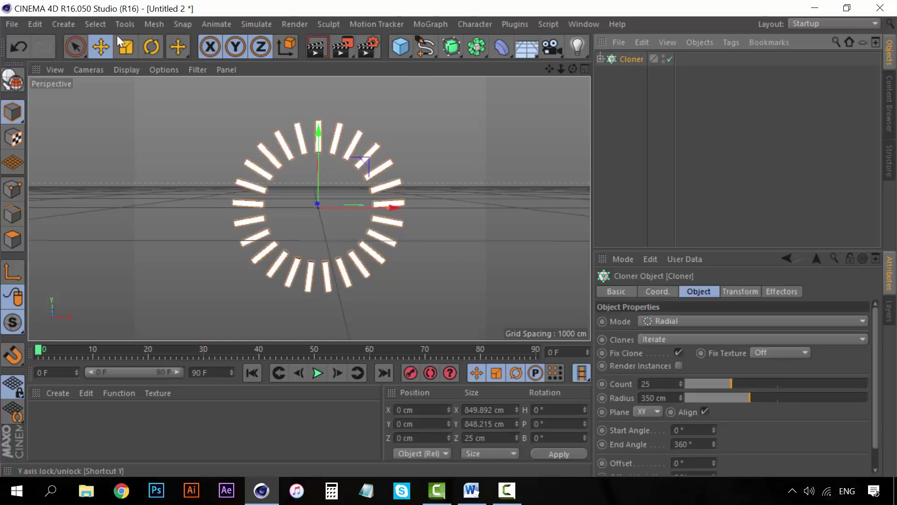
left_click(37, 22)
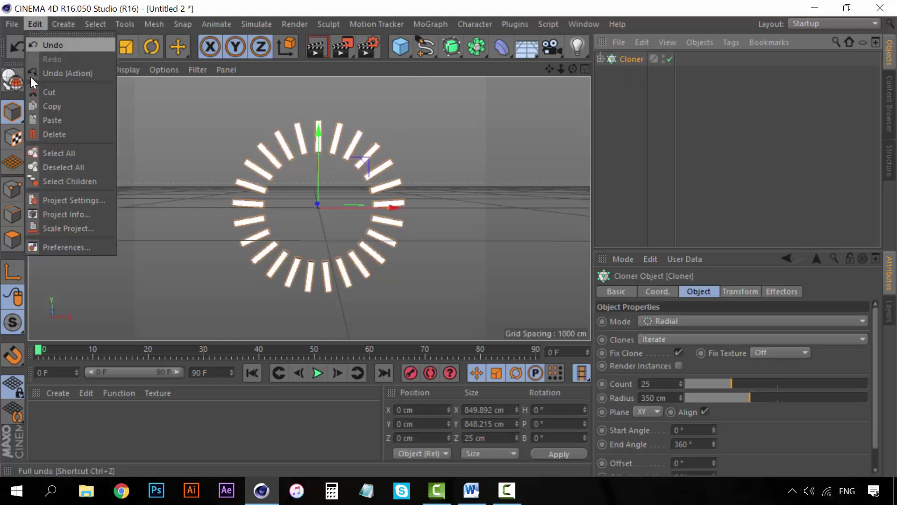
left_click(43, 106)
left_click(36, 24)
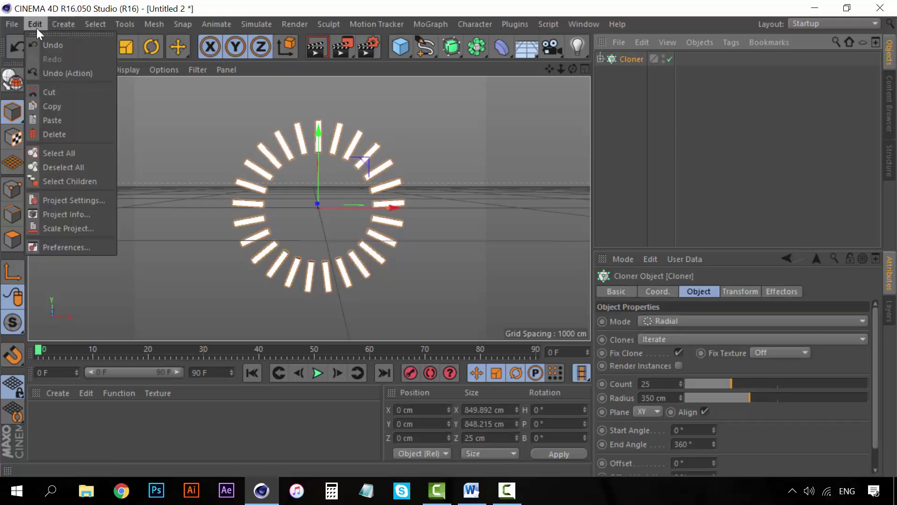
left_click(54, 121)
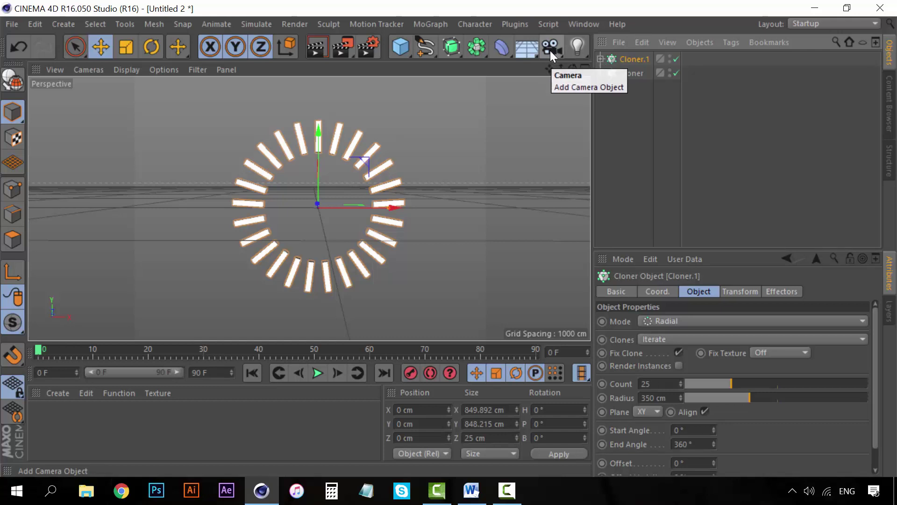
Add a Camera, toggle looking through it, and zoom out to see the ring and frustum
left_click(551, 51)
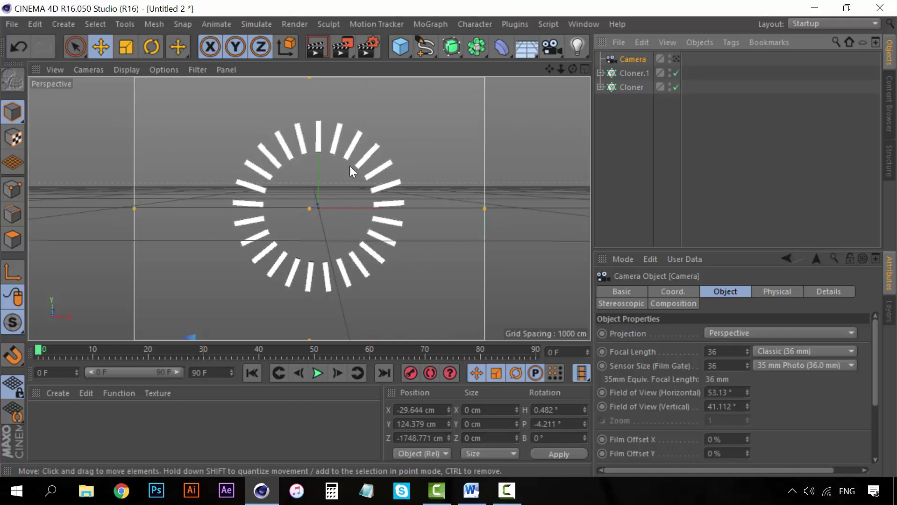
left_click(677, 58)
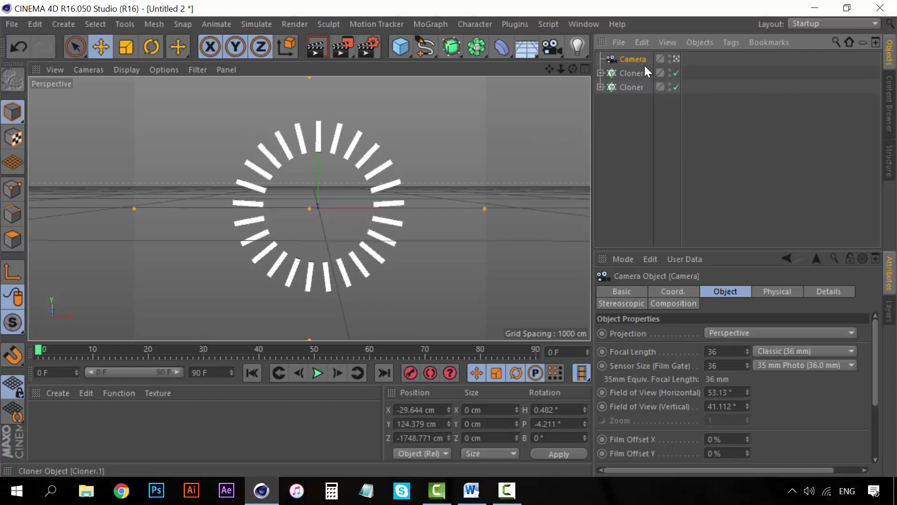
left_click(677, 58)
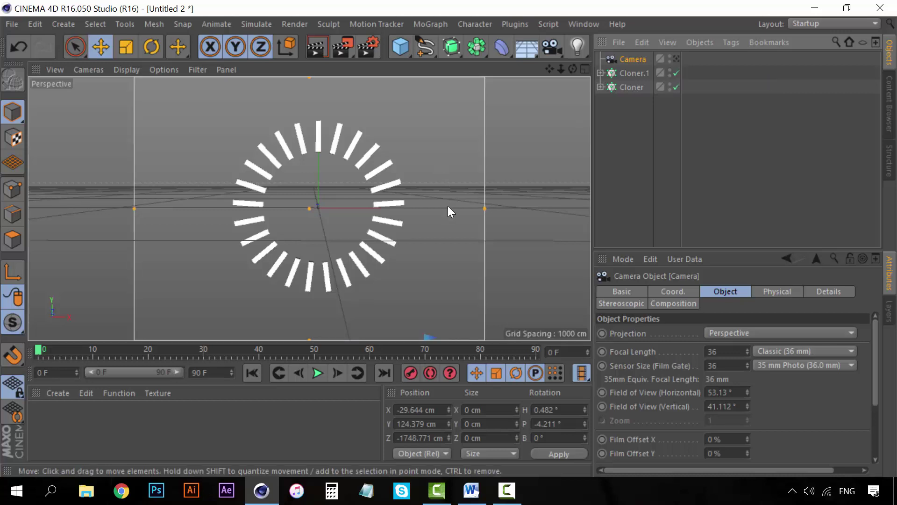
left_click_drag(462, 179, 426, 199, "alt")
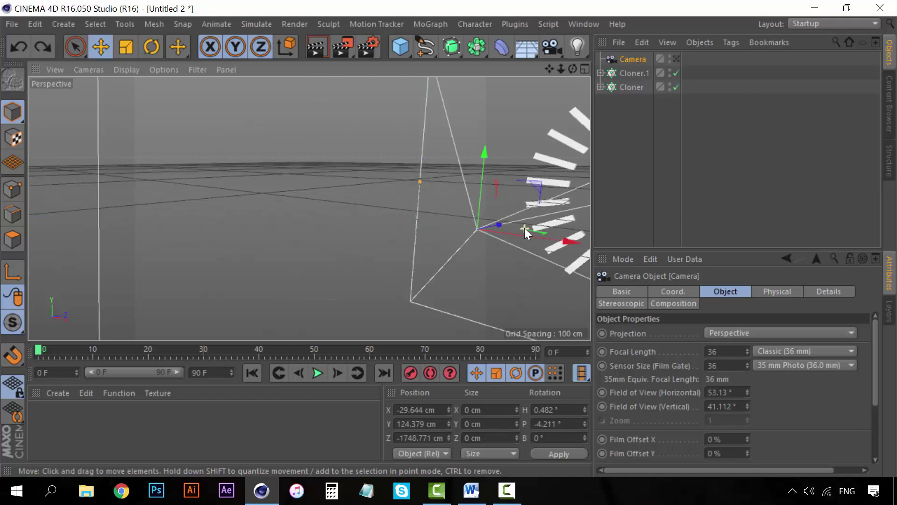
scroll(524, 228, "down", 3)
left_click(492, 206)
left_click_drag(492, 205, 528, 153, "alt")
Alternate between camera and editor views, orbiting until the ring is edge-on
left_click(677, 58)
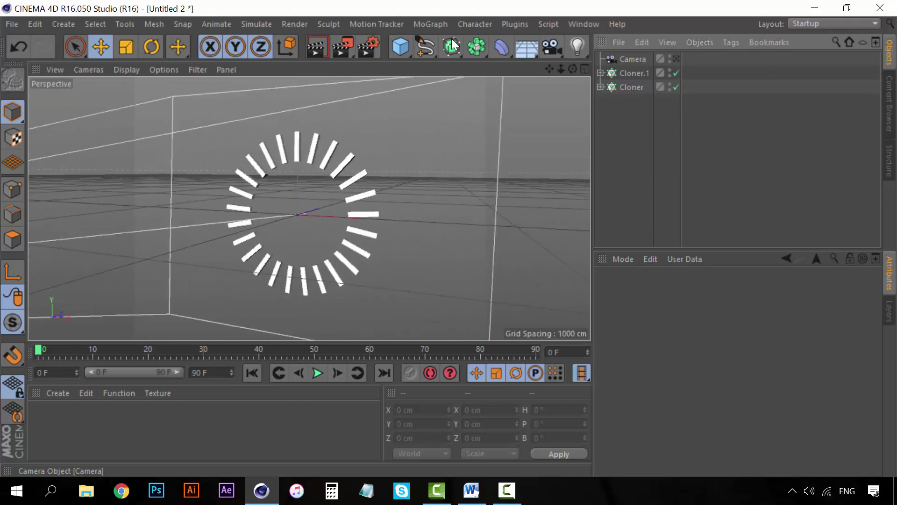
left_click(676, 58)
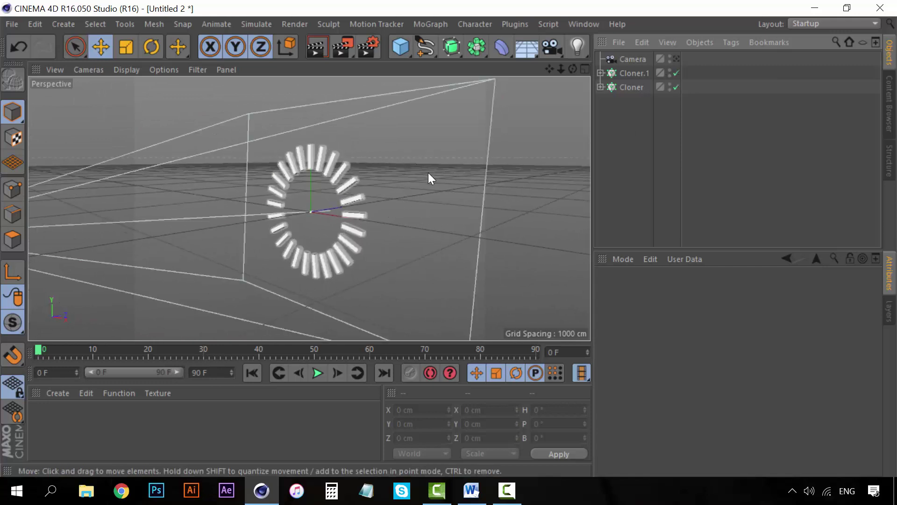
left_click_drag(430, 178, 407, 262, "alt")
left_click(677, 59)
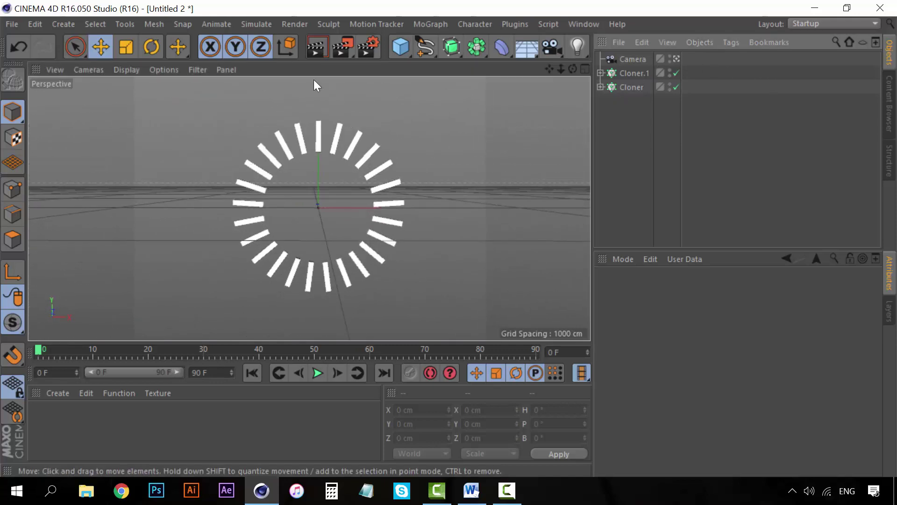
left_click(677, 58)
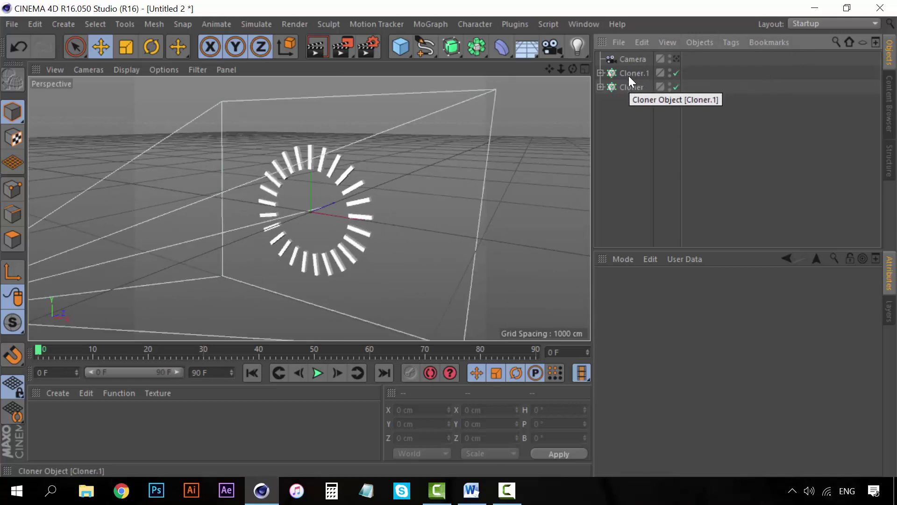
left_click_drag(558, 122, 231, 105, "alt")
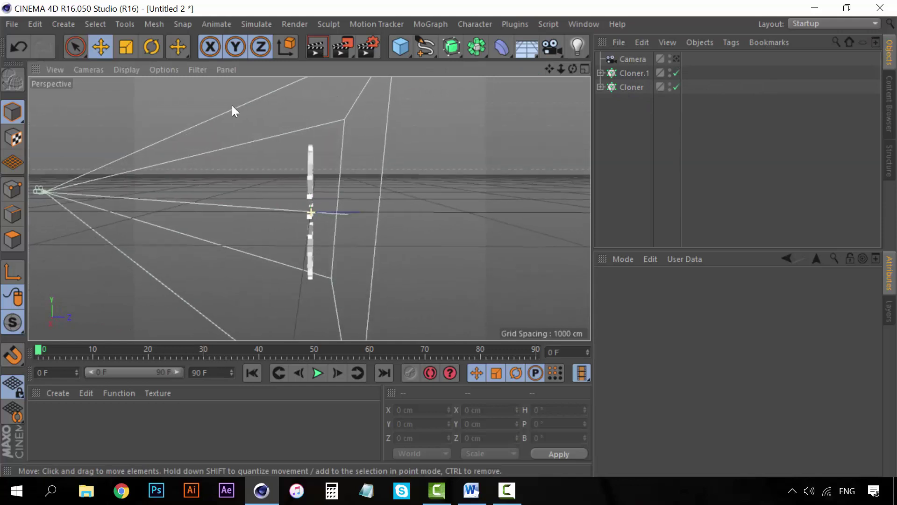
Rename Cloner.1 to 'Cloner 2', move it to Z 476.607 cm, and view through the camera
left_click(634, 73)
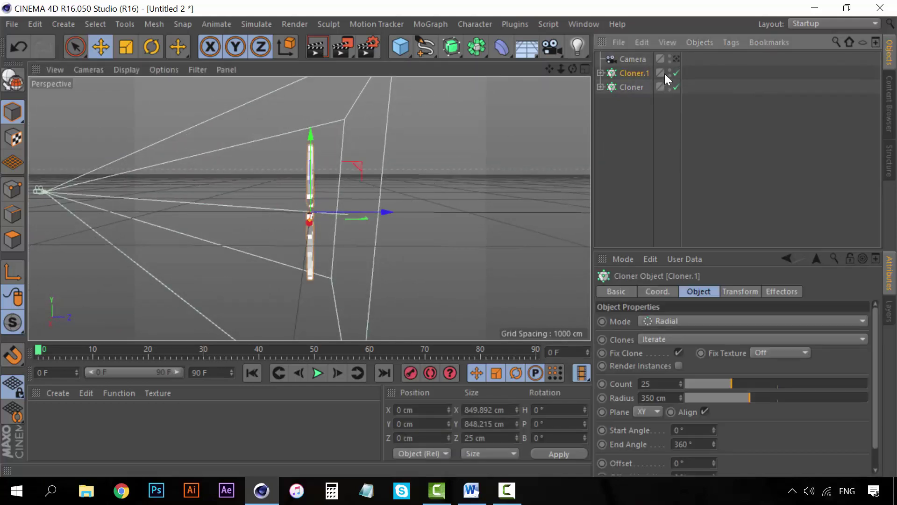
double_click(641, 73)
type("Cloner 2")
key("Return")
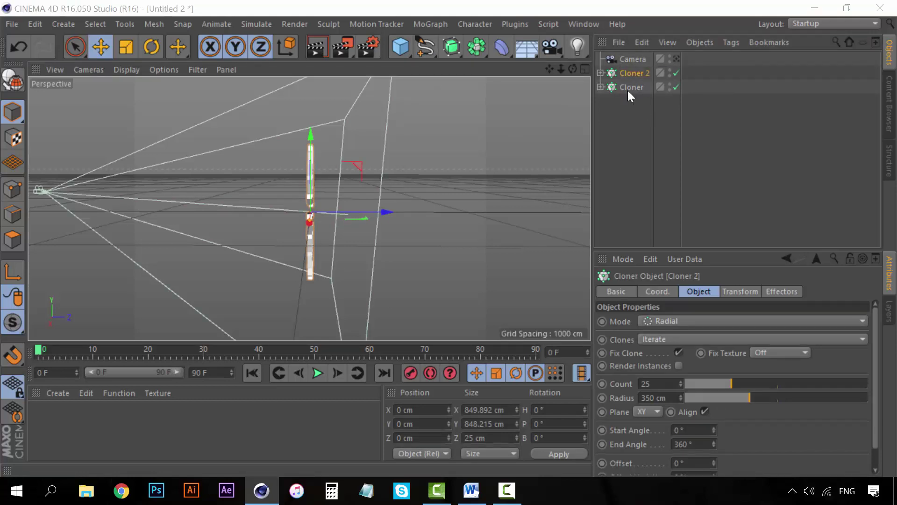
left_click_drag(386, 211, 459, 209)
left_click(677, 58)
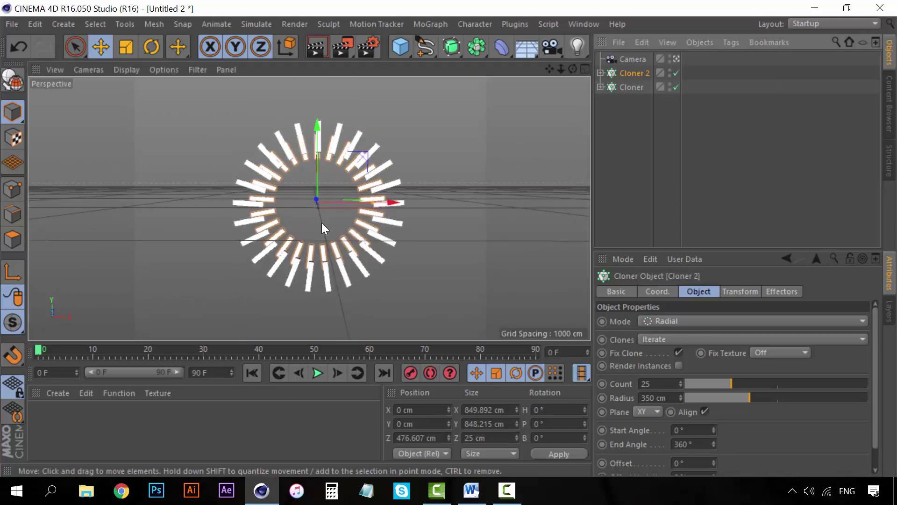
Scale Cloner 2 up to about 150%, roughly 892 × 891 cm, using the Scale tool
left_click(560, 92)
left_click(627, 73)
key("t")
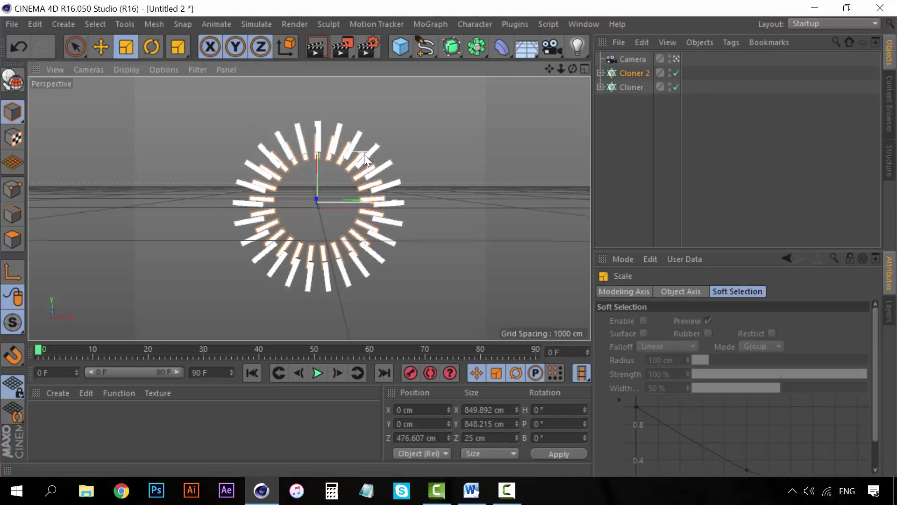
left_click_drag(363, 155, 347, 163)
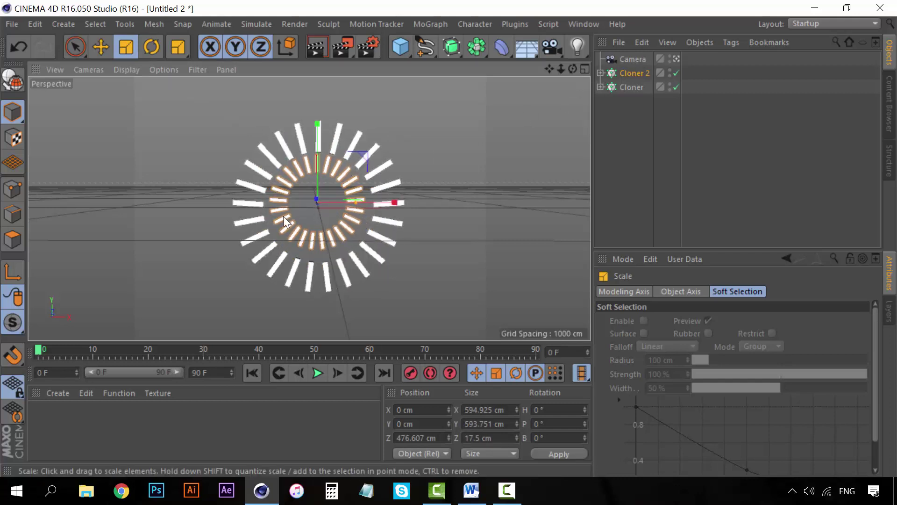
left_click_drag(287, 218, 286, 212, "alt")
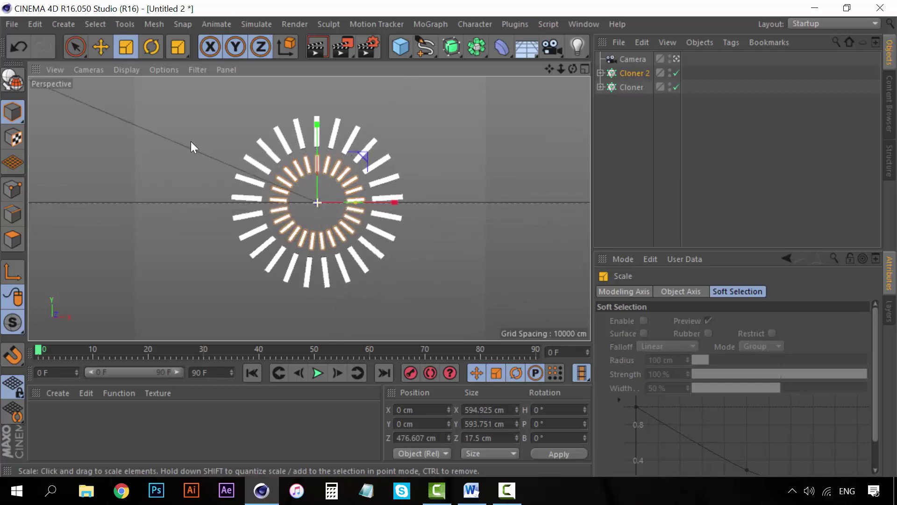
right_click_drag(298, 231, 309, 232, "alt")
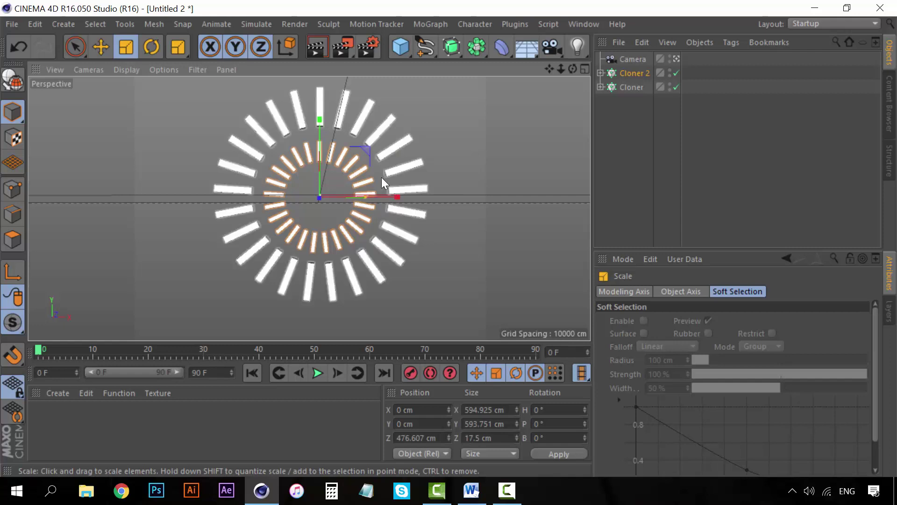
left_click_drag(368, 148, 399, 134)
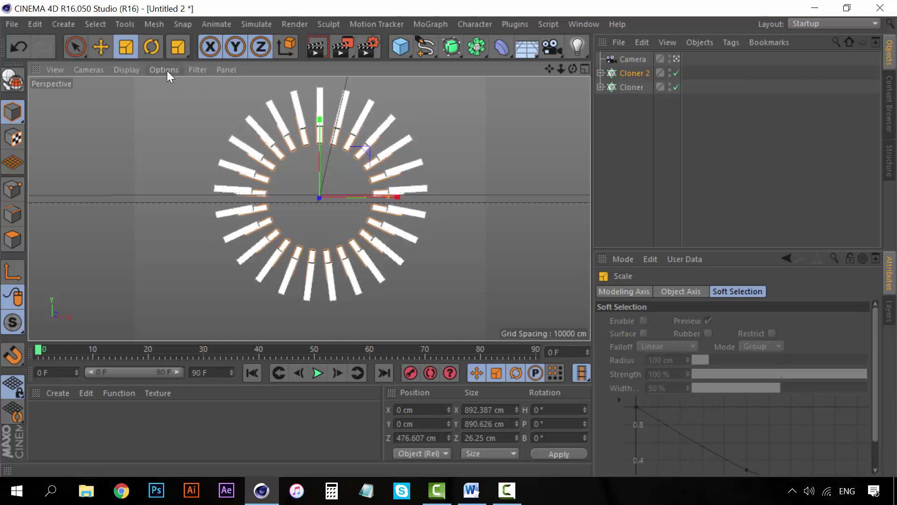
left_click(151, 47)
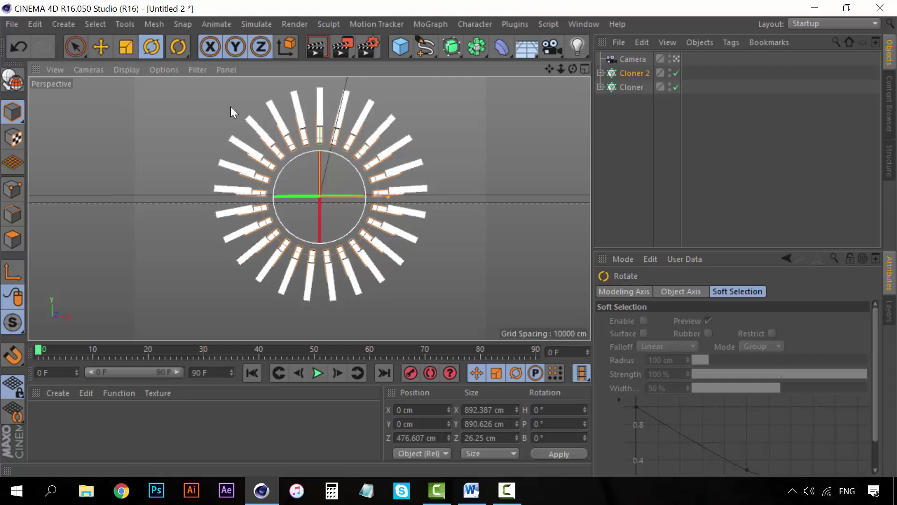
left_click_drag(346, 160, 351, 162)
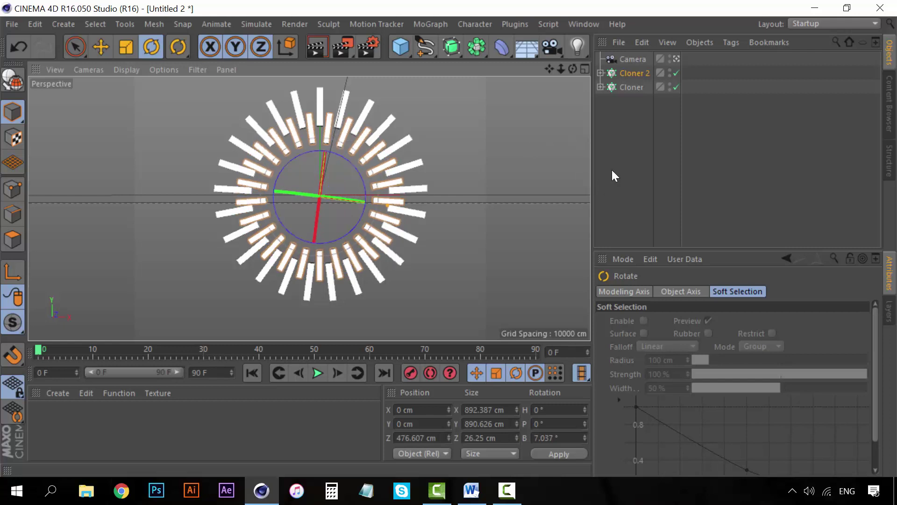
left_click(422, 98)
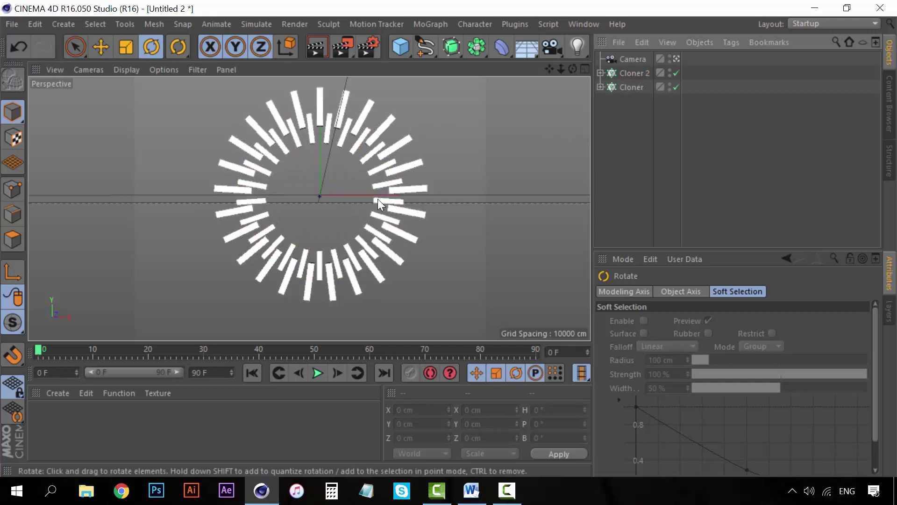
left_click(674, 60)
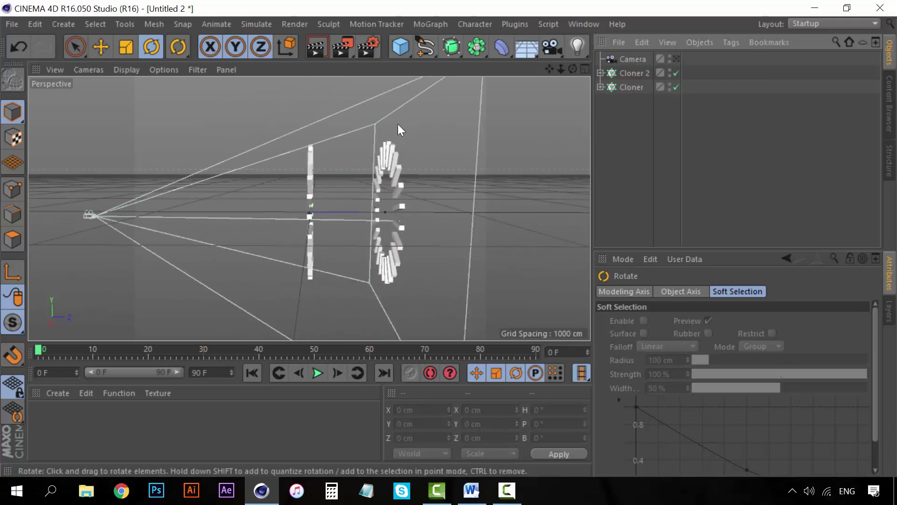
left_click(677, 59)
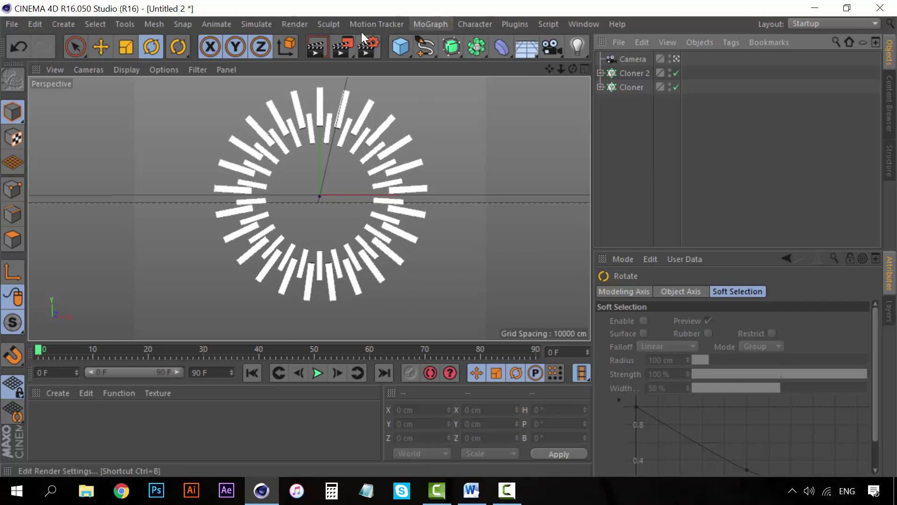
Add a MoGraph MoText object, which places the default word 'Text' at the centre of the rings
left_click(70, 24)
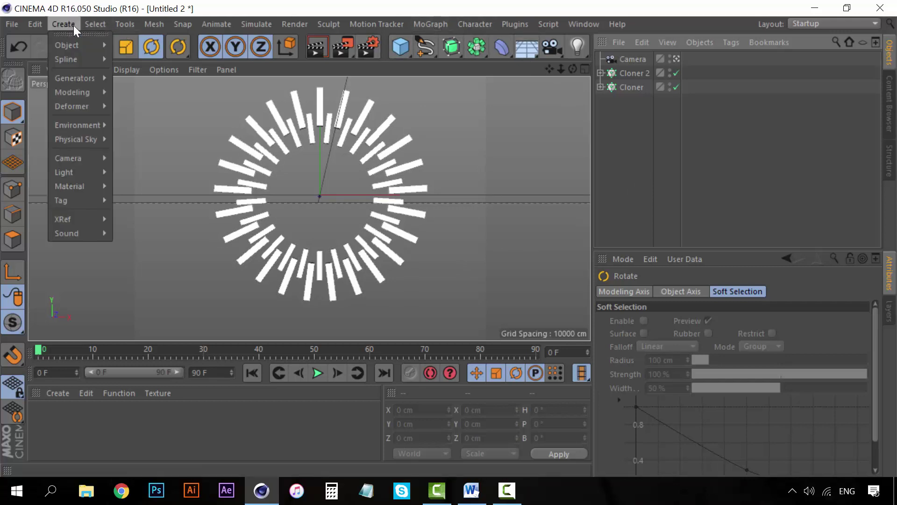
mouse_move(86, 46)
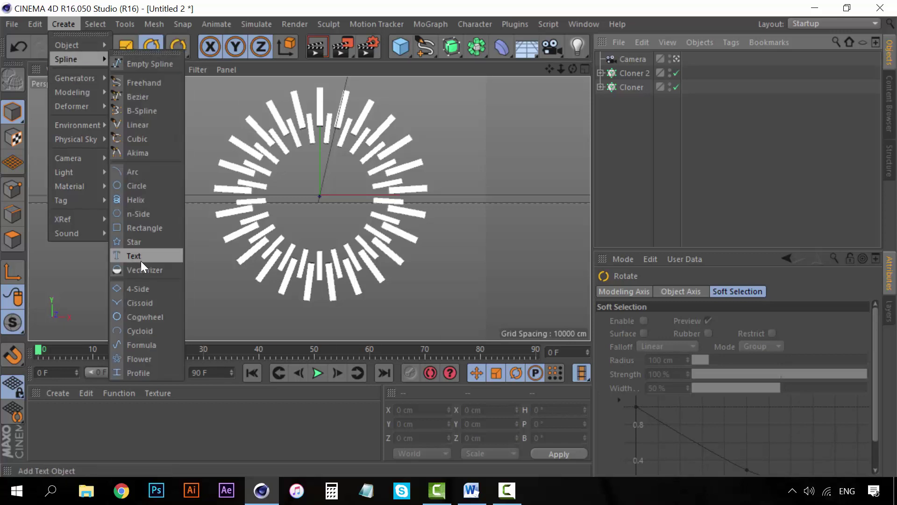
mouse_move(441, 21)
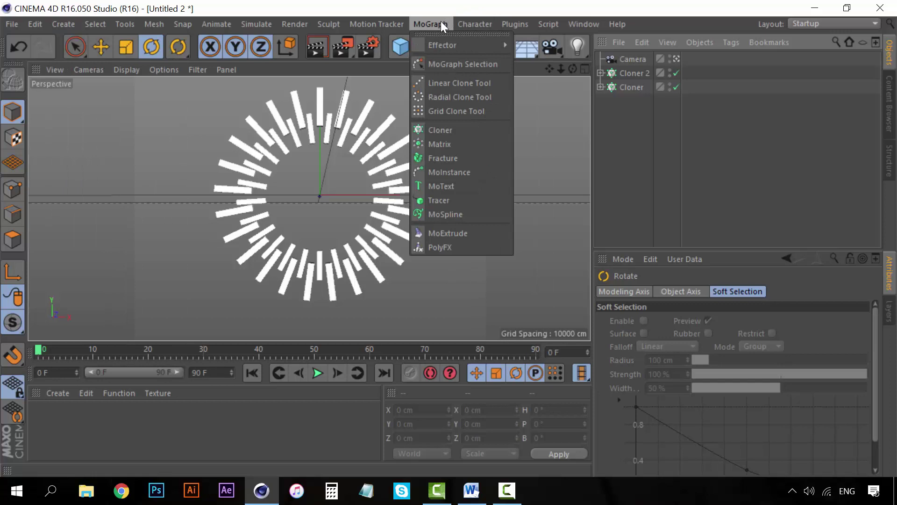
left_click(447, 187)
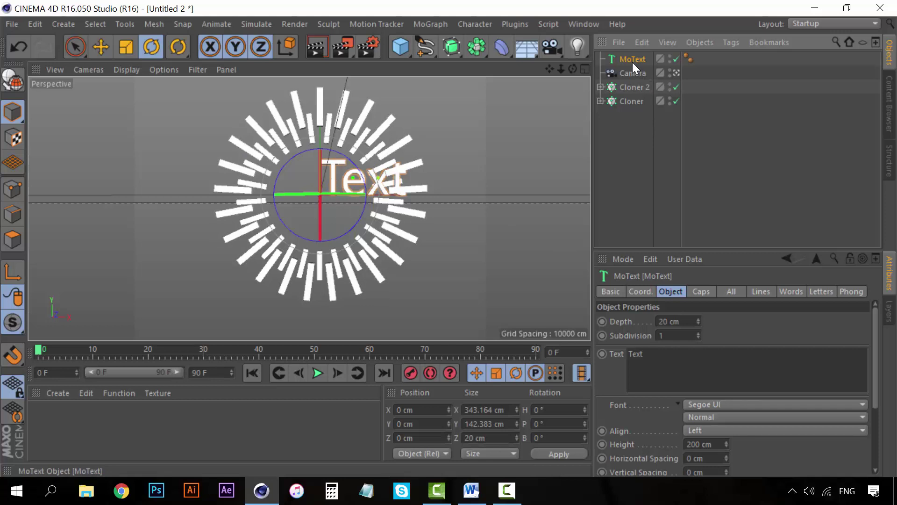
In the four-view layout, move the MoText to about X -177, Y -79 cm, centred in the rings
left_click(585, 69)
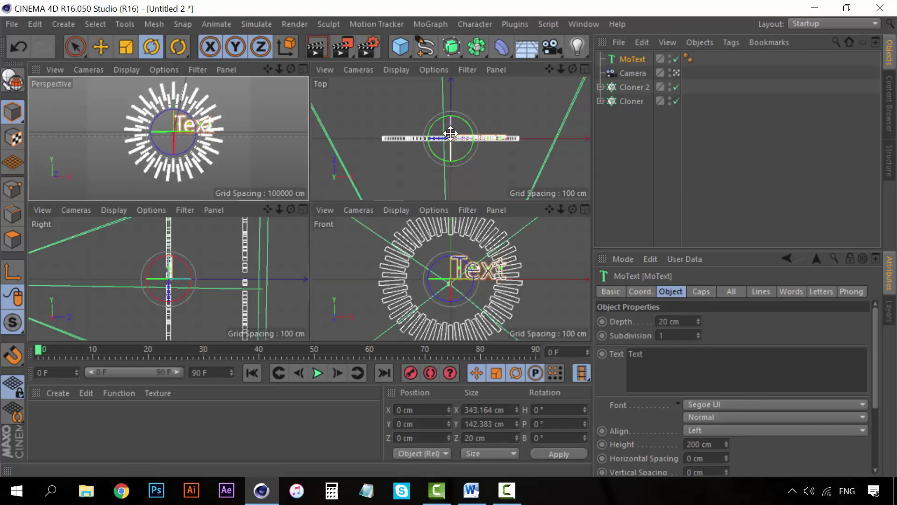
key("e")
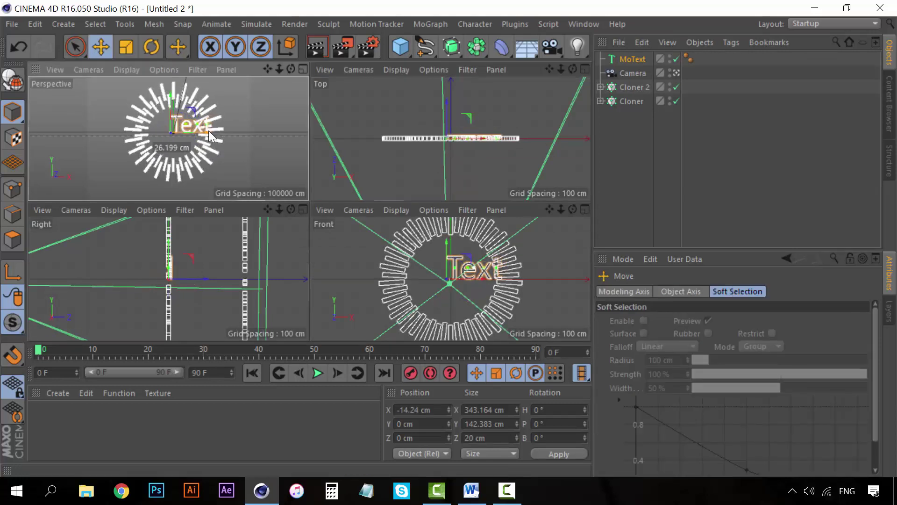
left_click_drag(208, 130, 192, 129)
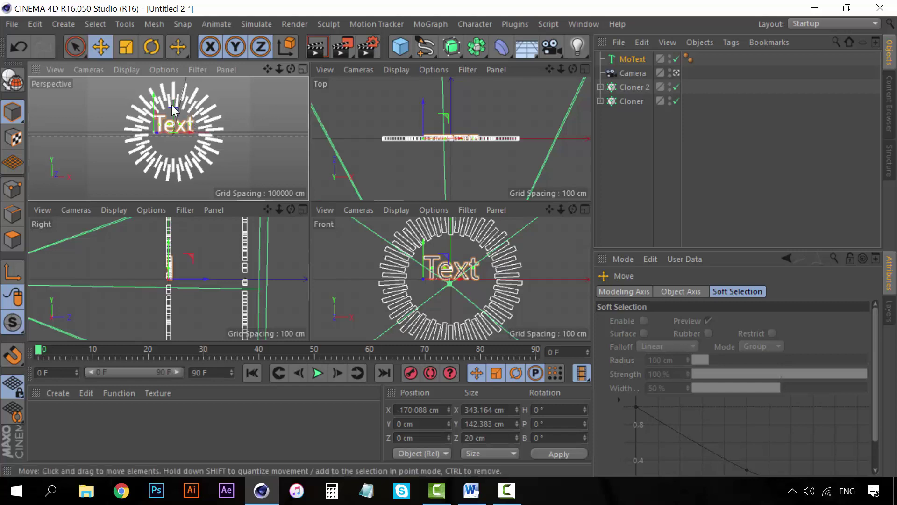
left_click_drag(156, 97, 130, 100)
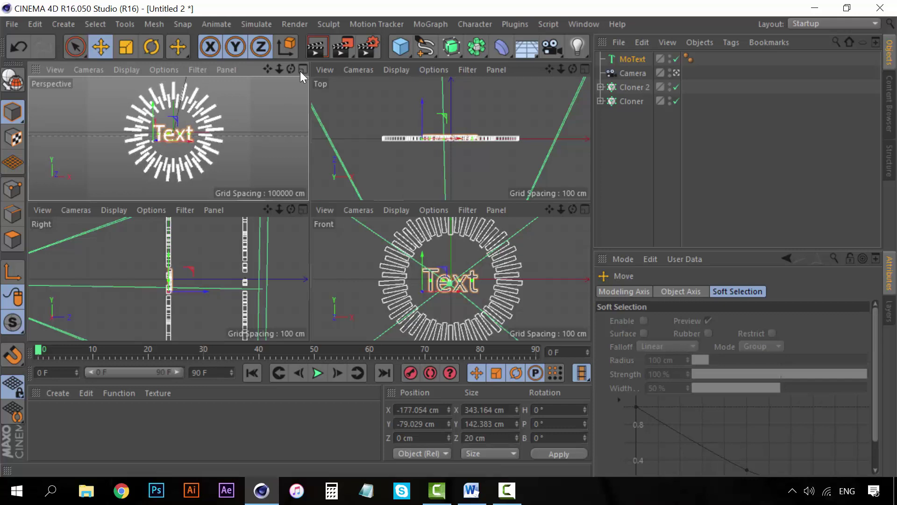
key("F1")
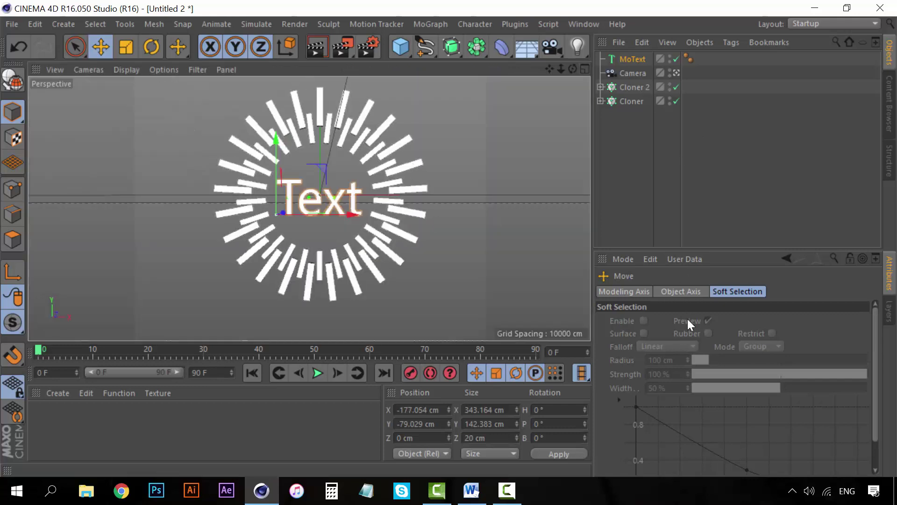
Change the MoText's text from 'Text' to 'Sound' and set its font to Rounded Line 7
left_click(635, 58)
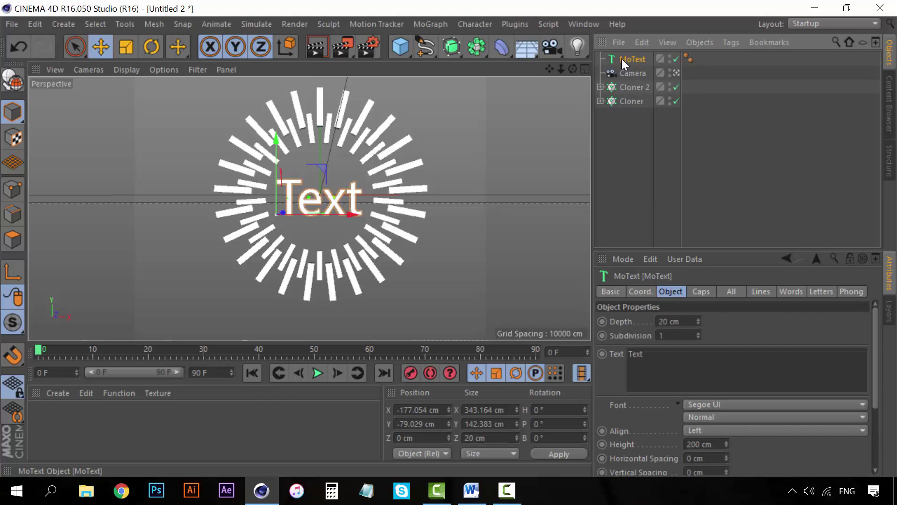
left_click(671, 360)
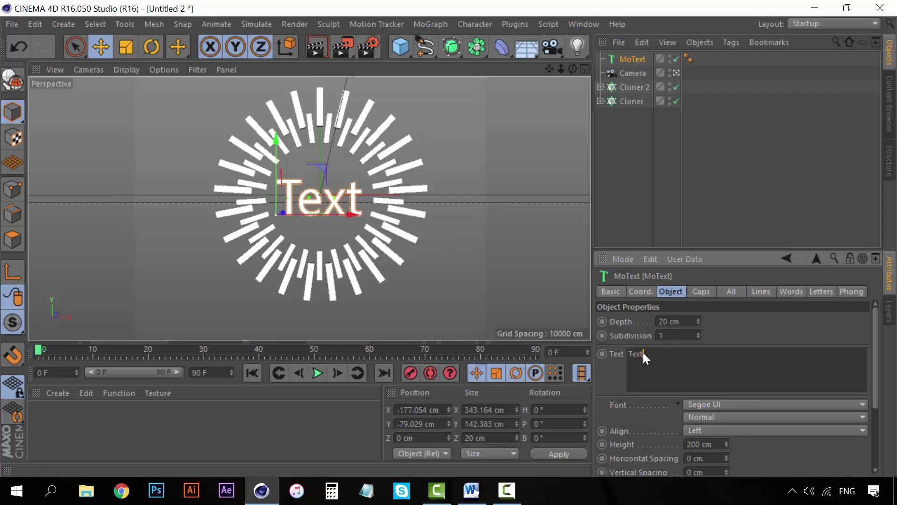
key("ctrl+a")
type("Sound")
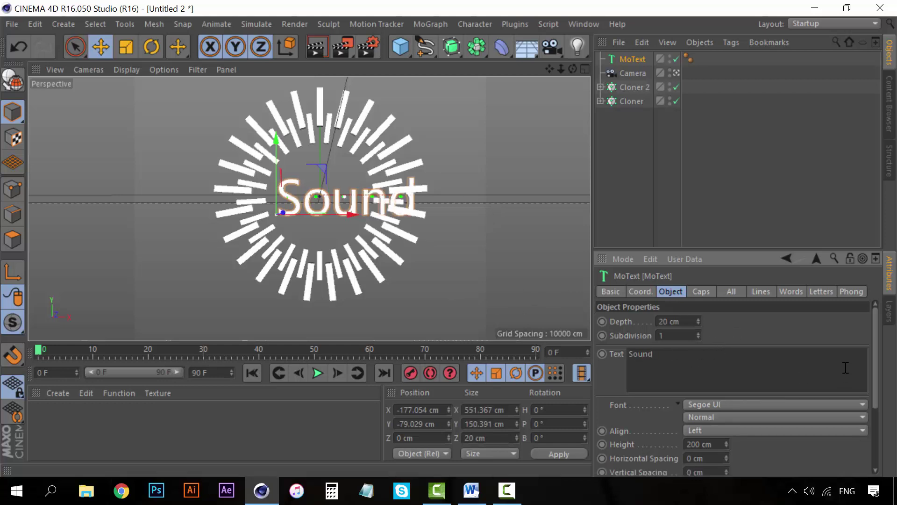
left_click(858, 404)
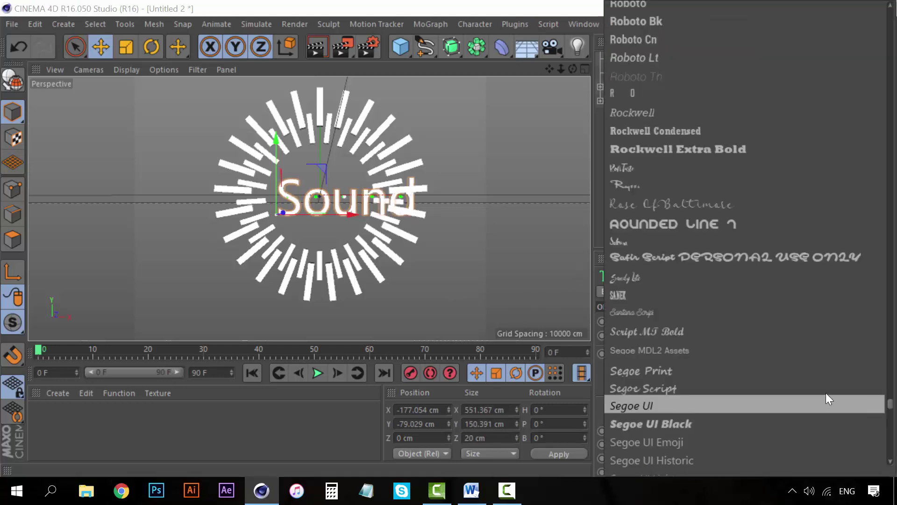
left_click(638, 226)
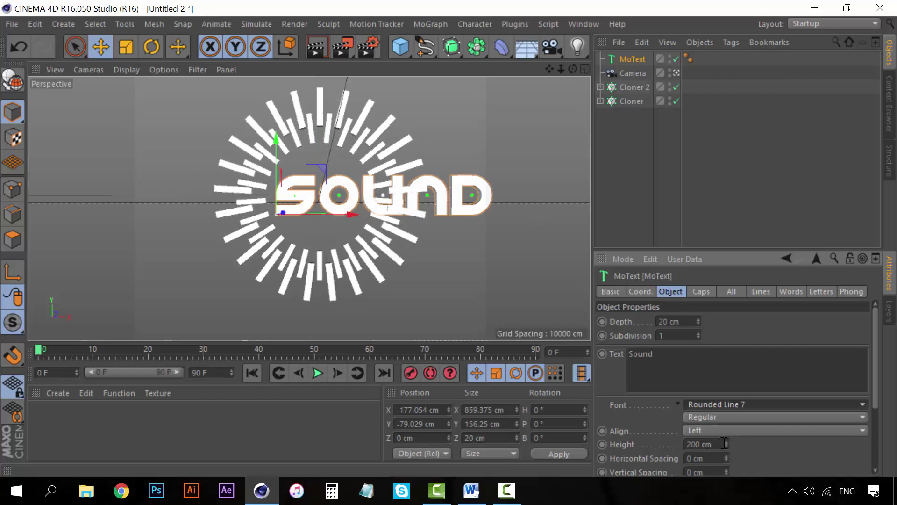
Set the text height to 80 cm and recentre SOUND at about X -169, Y -26 cm
left_click(701, 444)
type("70")
key("Return")
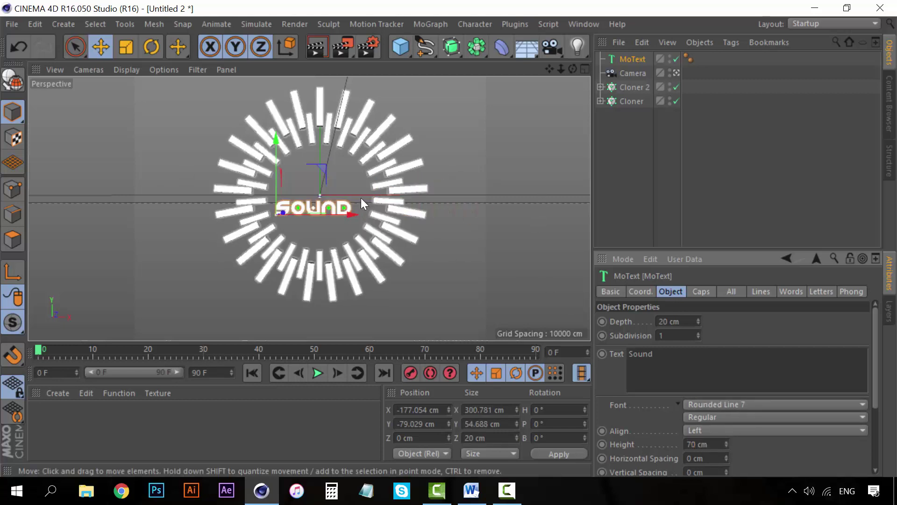
left_click(701, 444)
type("10")
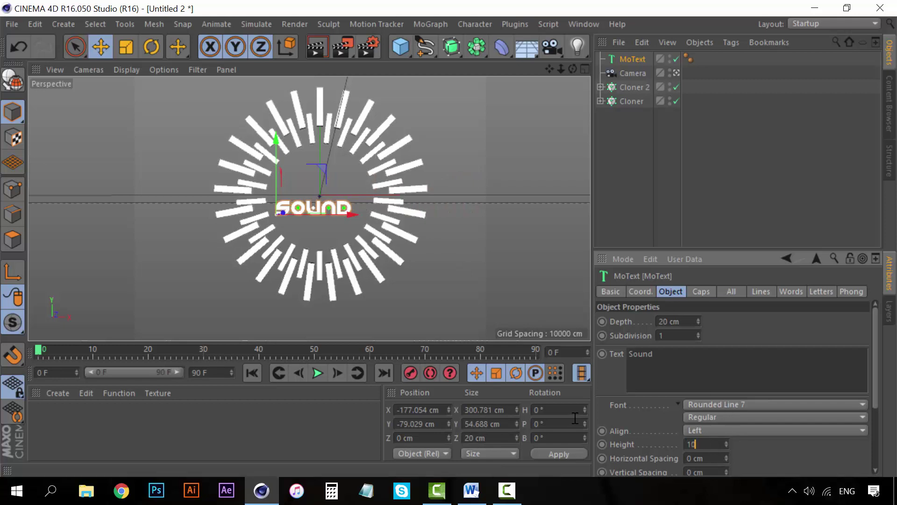
type("0")
key("Return")
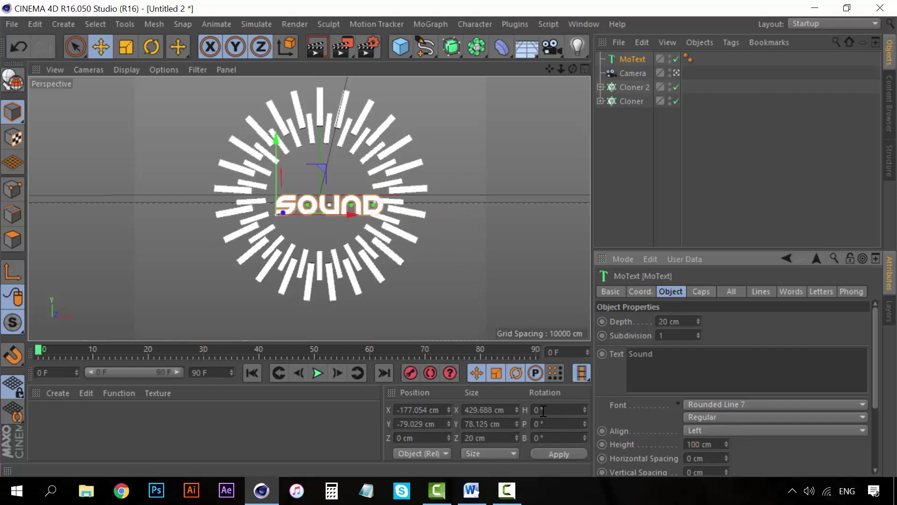
left_click(716, 445)
type("80")
key("Return")
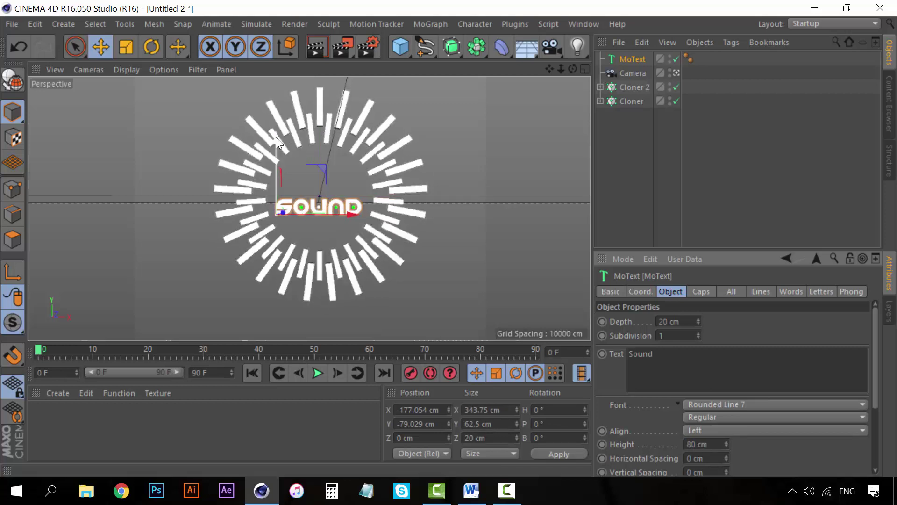
left_click_drag(276, 138, 276, 124)
left_click_drag(347, 198, 349, 198)
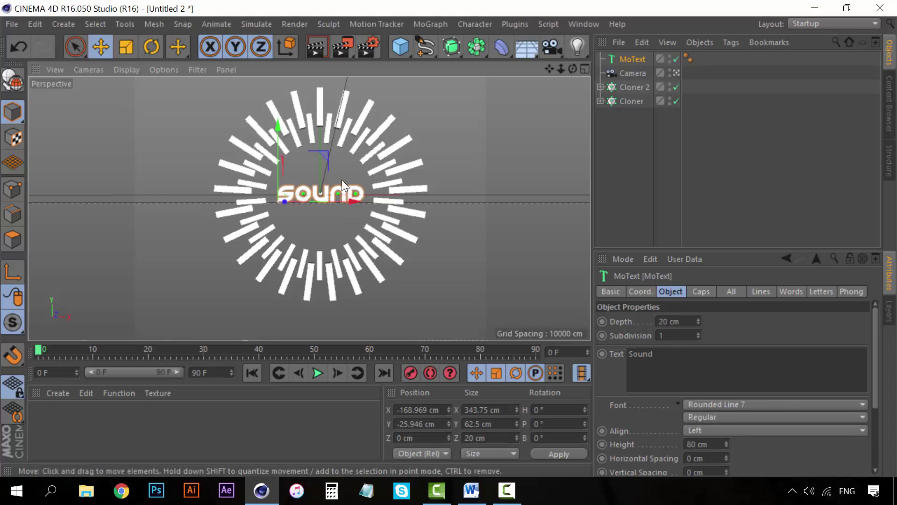
middle_click_drag(228, 119, 341, 191, "alt")
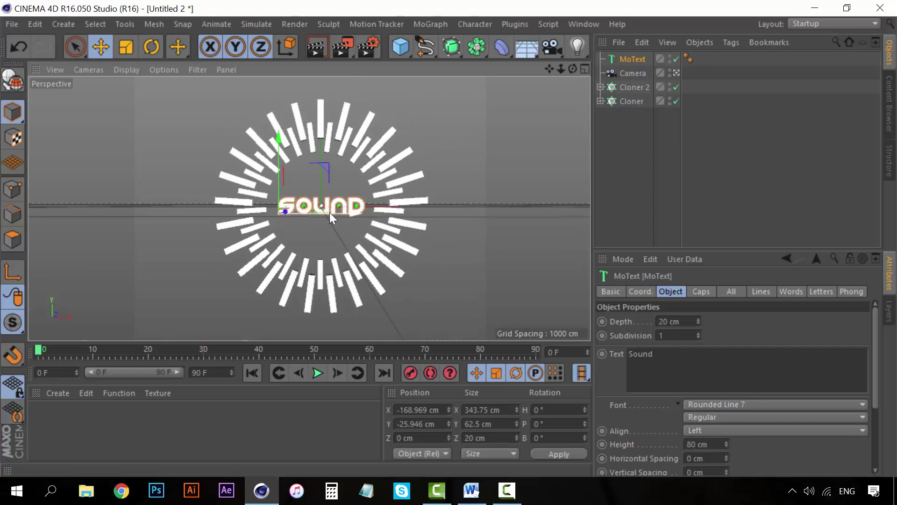
scroll(336, 204, "up", 2)
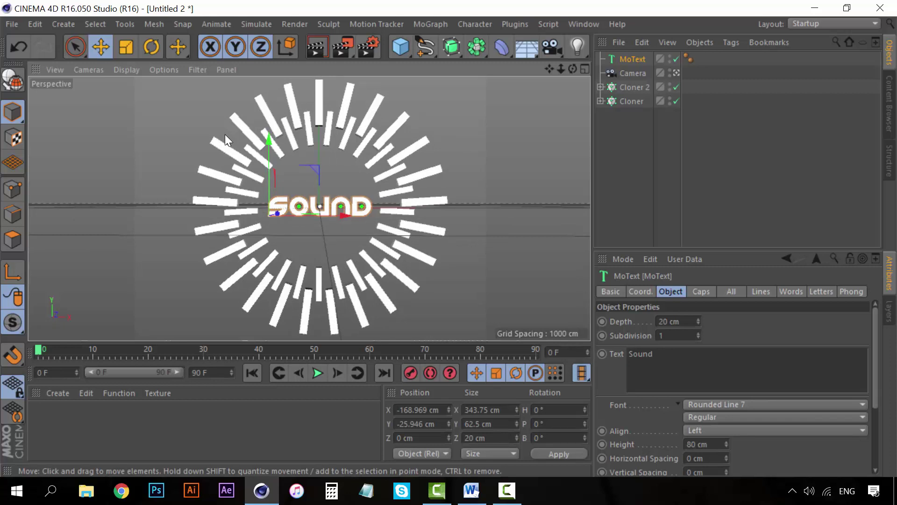
scroll(338, 201, "down", 1)
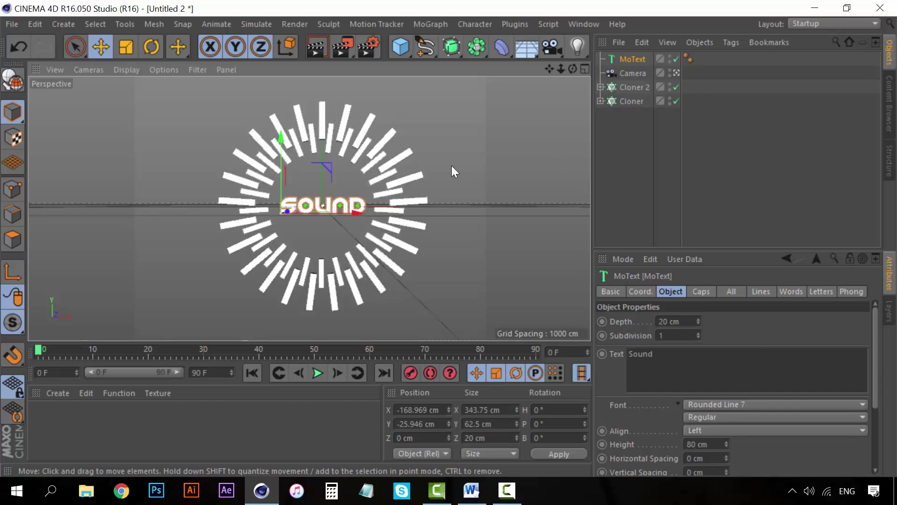
key("ctrl+r")
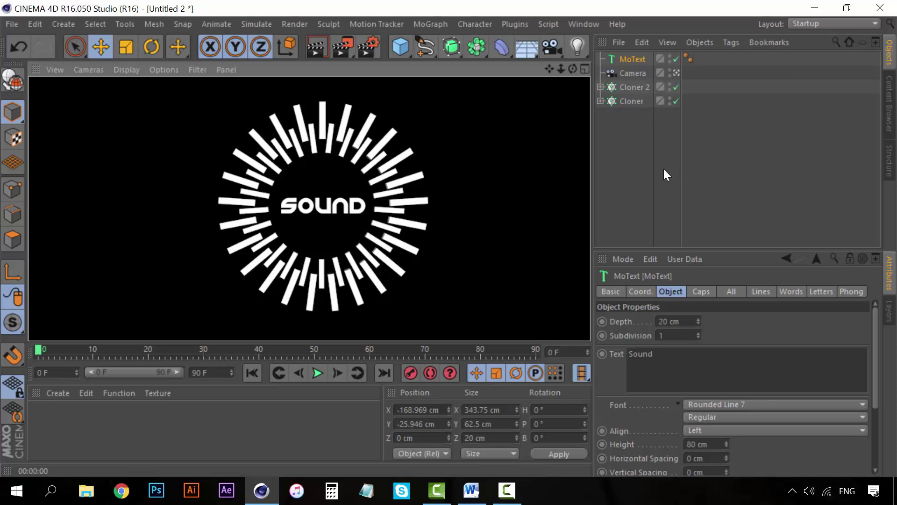
left_click(427, 104)
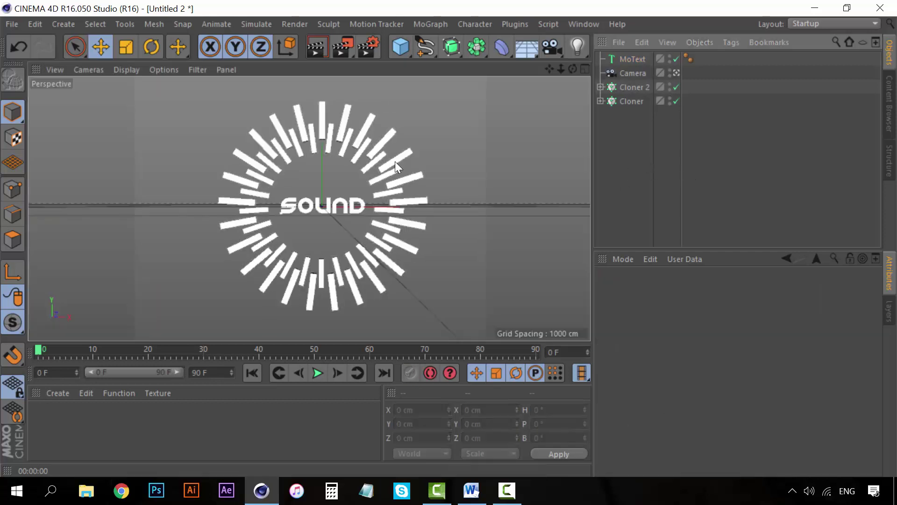